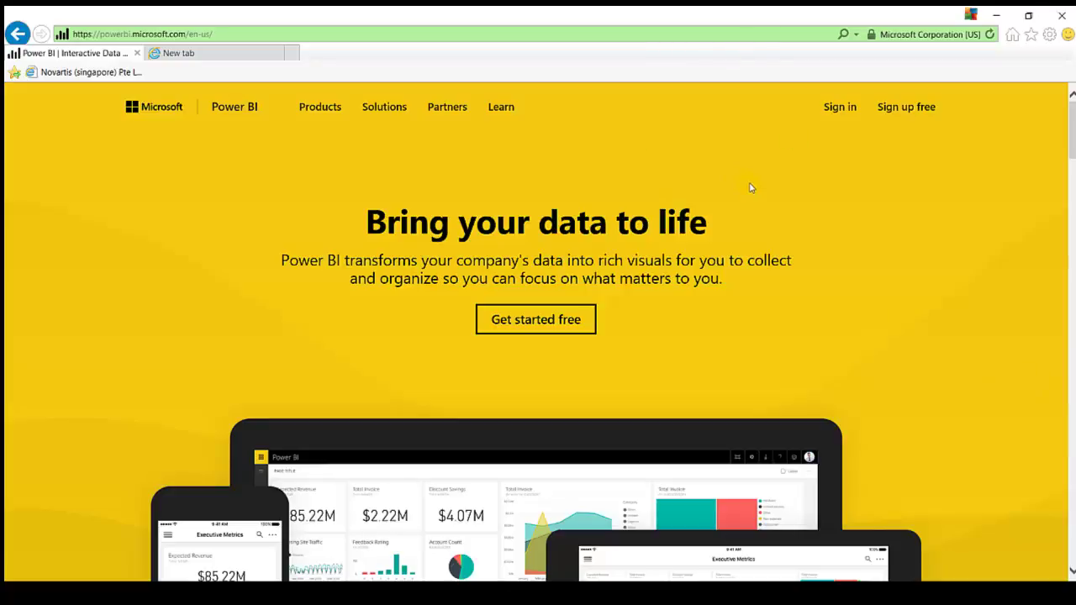
- Go from the powerbi.microsoft.com home page to the free 'Choose how to get started' page
{"action": "left_click", "coordinate": [228, 31]}
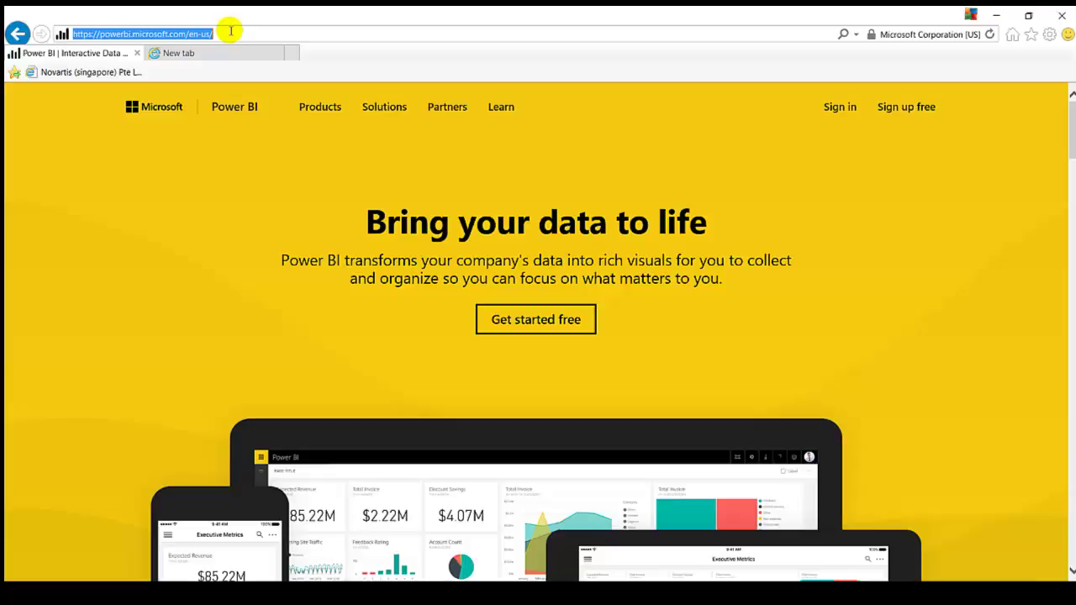
{"action": "scroll", "coordinate": [559, 180], "scroll_direction": "down", "scroll_amount": 3}
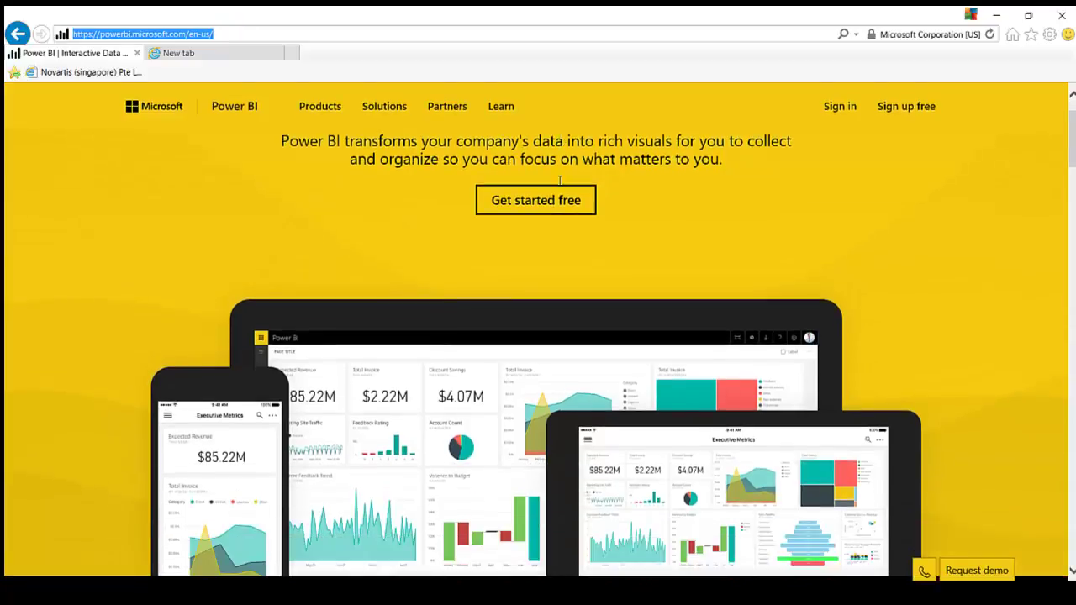
{"action": "scroll", "coordinate": [559, 179], "scroll_direction": "up", "scroll_amount": 3}
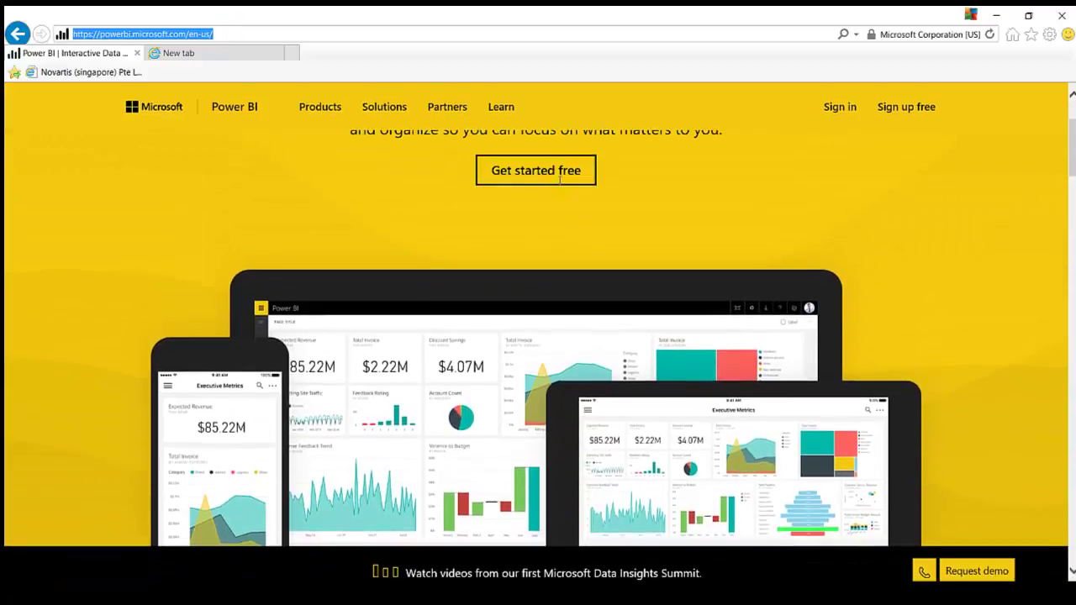
{"action": "scroll", "coordinate": [559, 180], "scroll_direction": "down", "scroll_amount": 2}
{"action": "scroll", "coordinate": [559, 180], "scroll_direction": "up", "scroll_amount": 1}
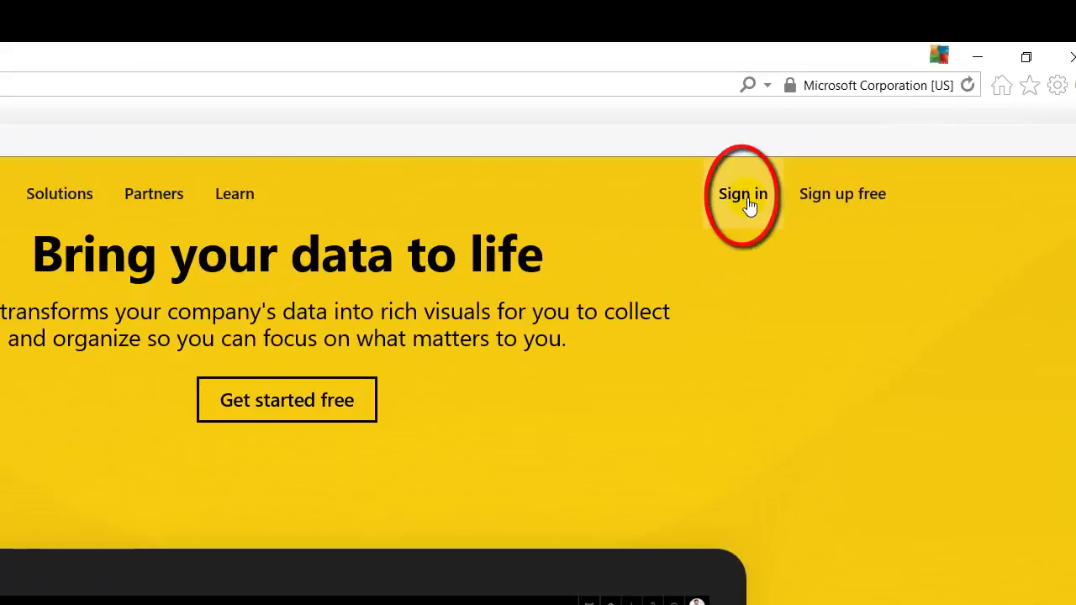
{"action": "left_click", "coordinate": [838, 215]}
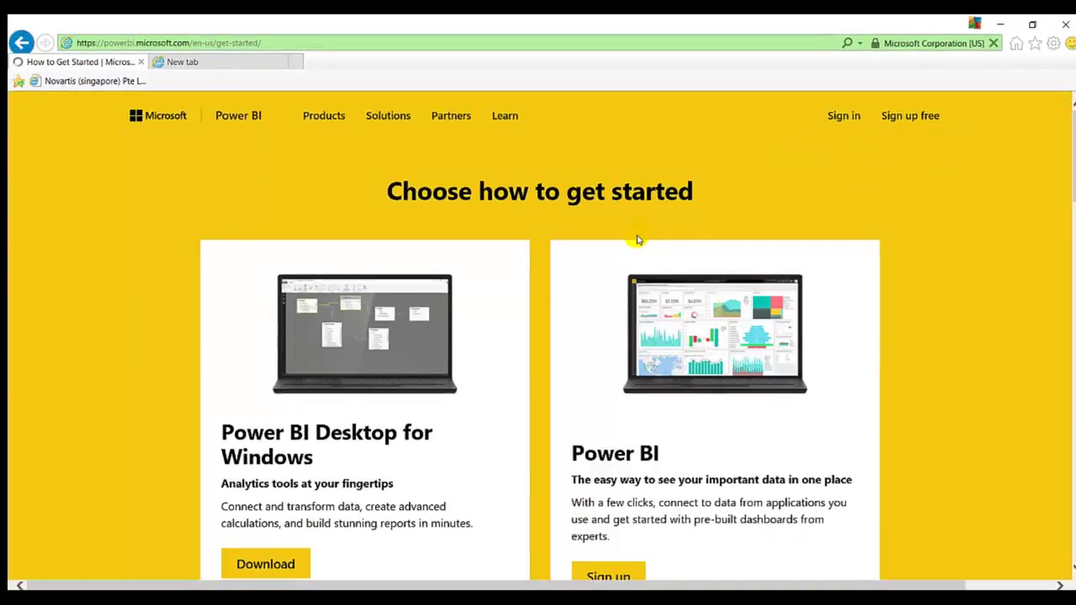
{"action": "scroll", "coordinate": [637, 241], "scroll_direction": "down", "scroll_amount": 1}
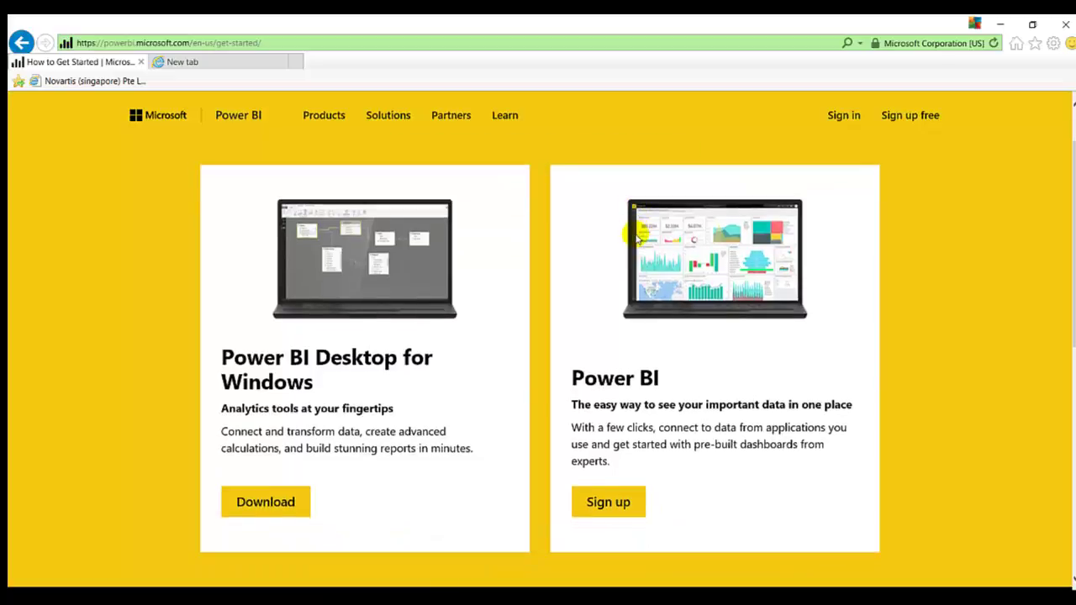
{"action": "scroll", "coordinate": [637, 241], "scroll_direction": "up", "scroll_amount": 1}
{"action": "scroll", "coordinate": [625, 195], "scroll_direction": "down", "scroll_amount": 1}
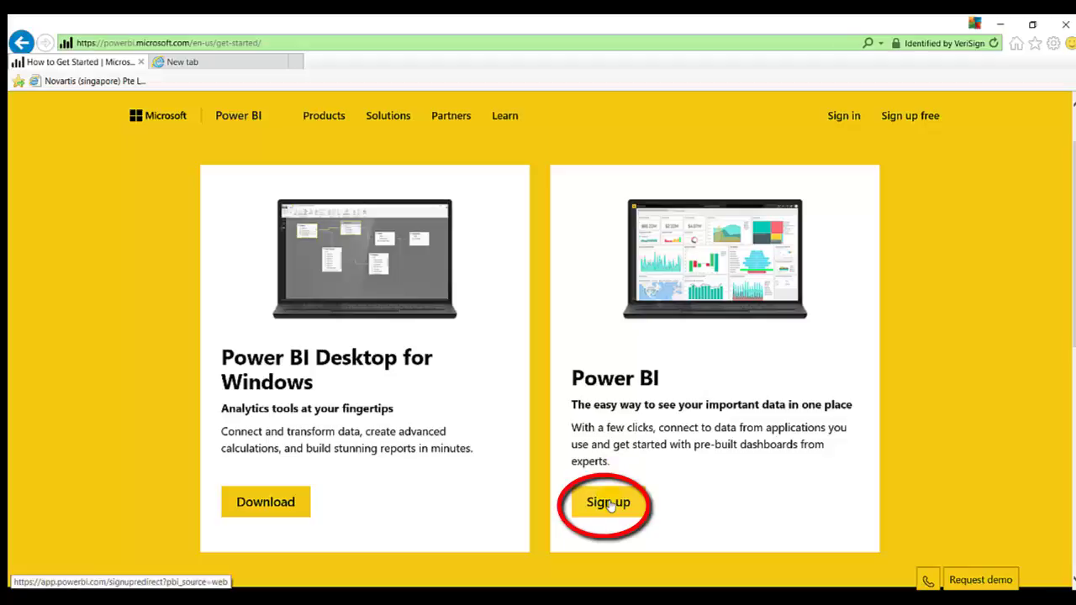
- Choose the Power BI service sign-up and submit the work e-mail address
{"action": "left_click", "coordinate": [610, 504]}
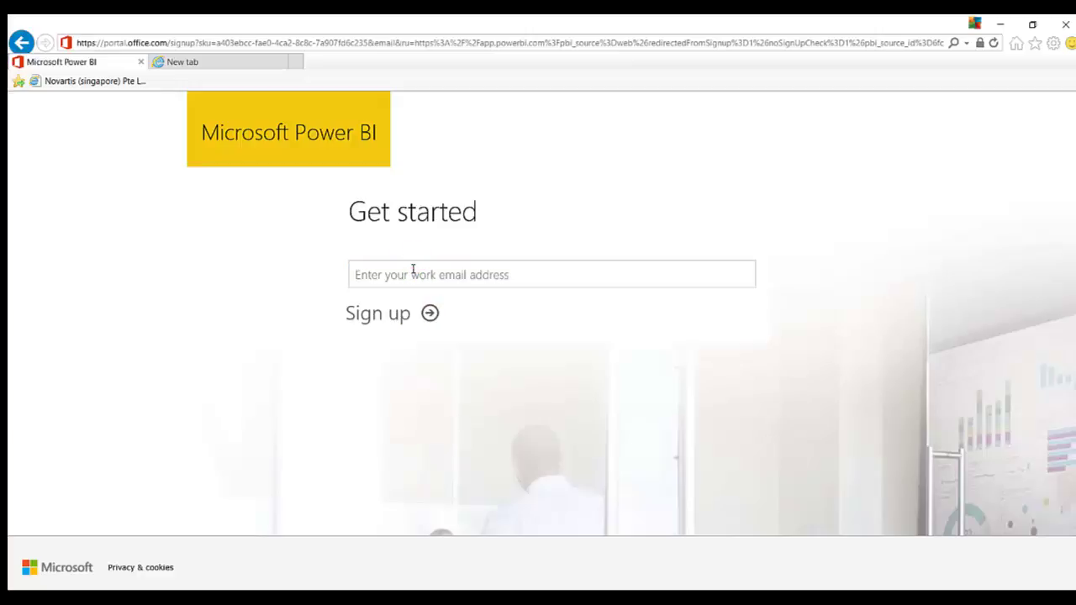
{"action": "left_click", "coordinate": [413, 269]}
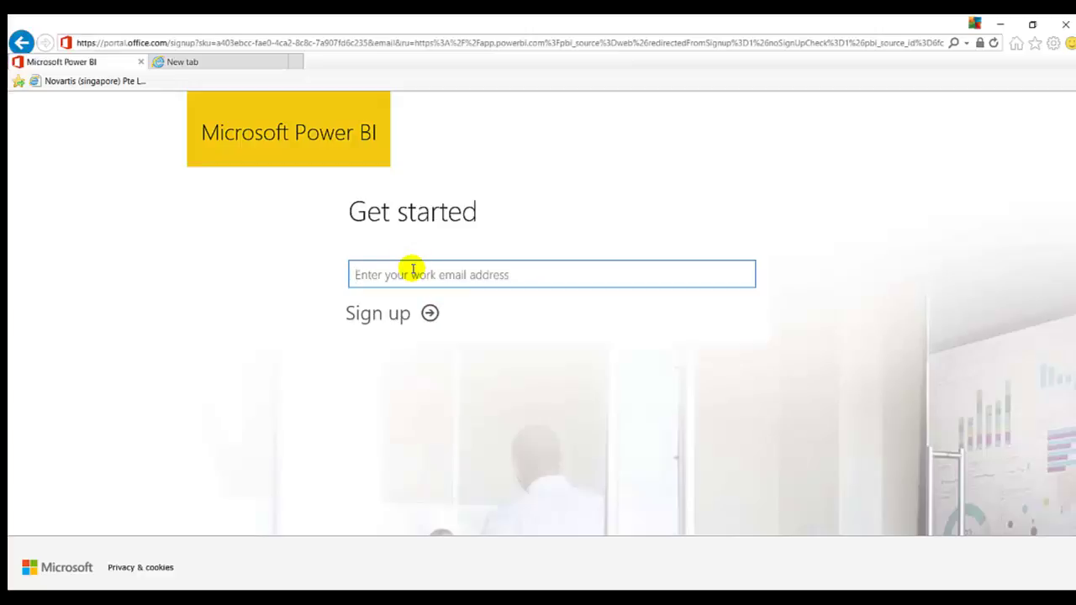
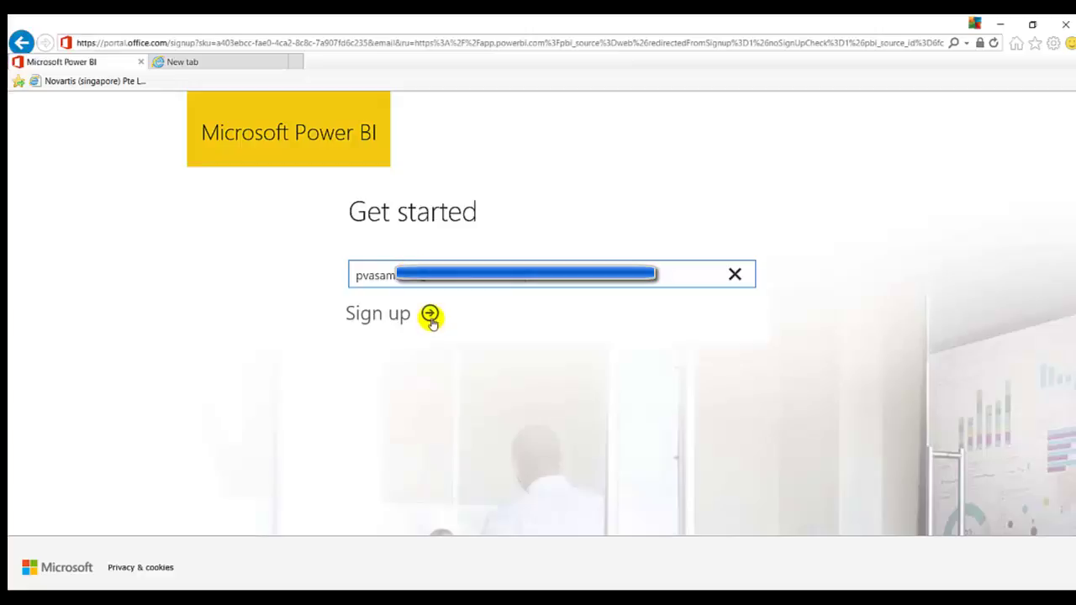
{"action": "left_click", "coordinate": [429, 314]}
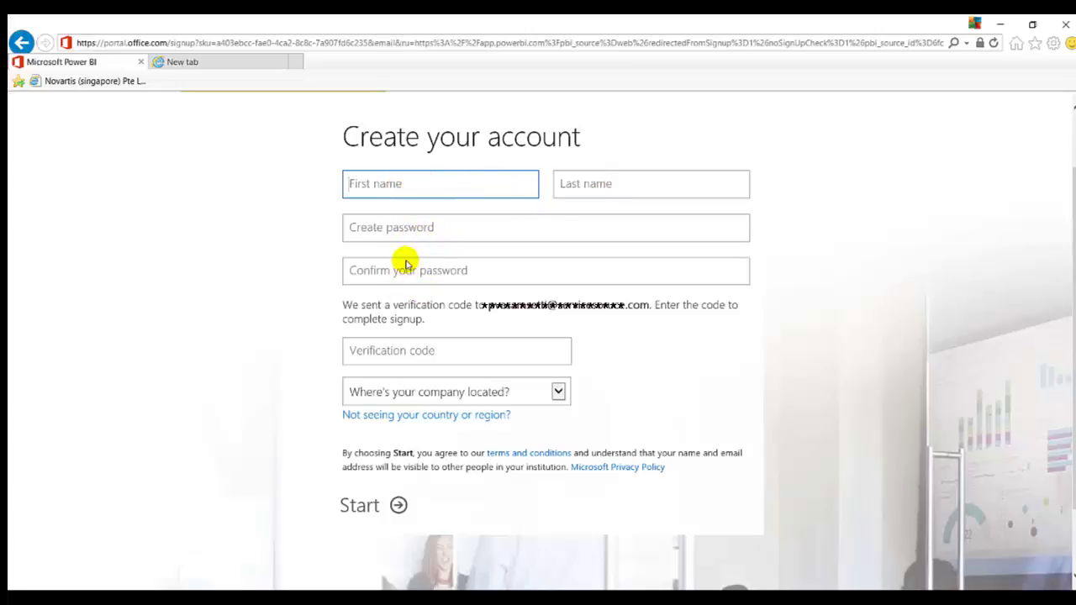
{"action": "scroll", "coordinate": [405, 263], "scroll_direction": "down", "scroll_amount": 2}
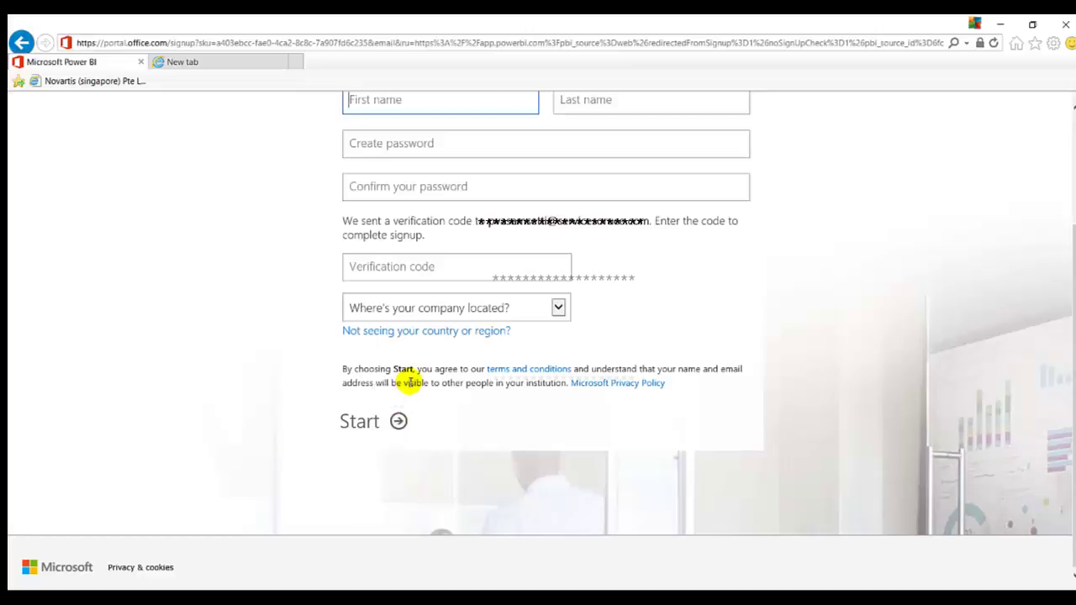
{"action": "scroll", "coordinate": [408, 383], "scroll_direction": "up", "scroll_amount": 3}
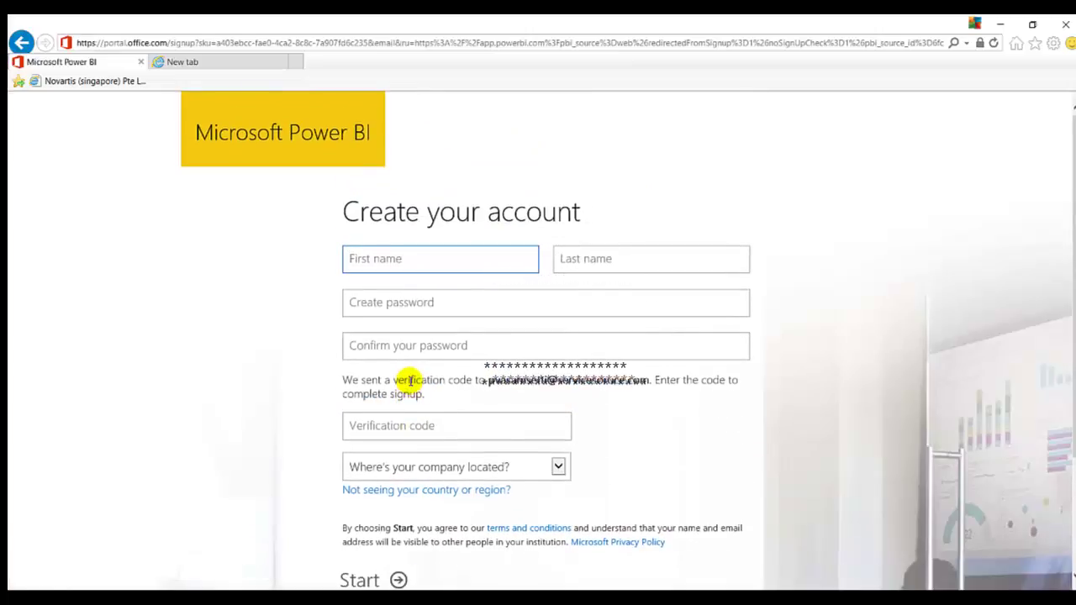
- Return to the get-started page and sign in to Power BI with the existing account tile
{"action": "left_click", "coordinate": [23, 42]}
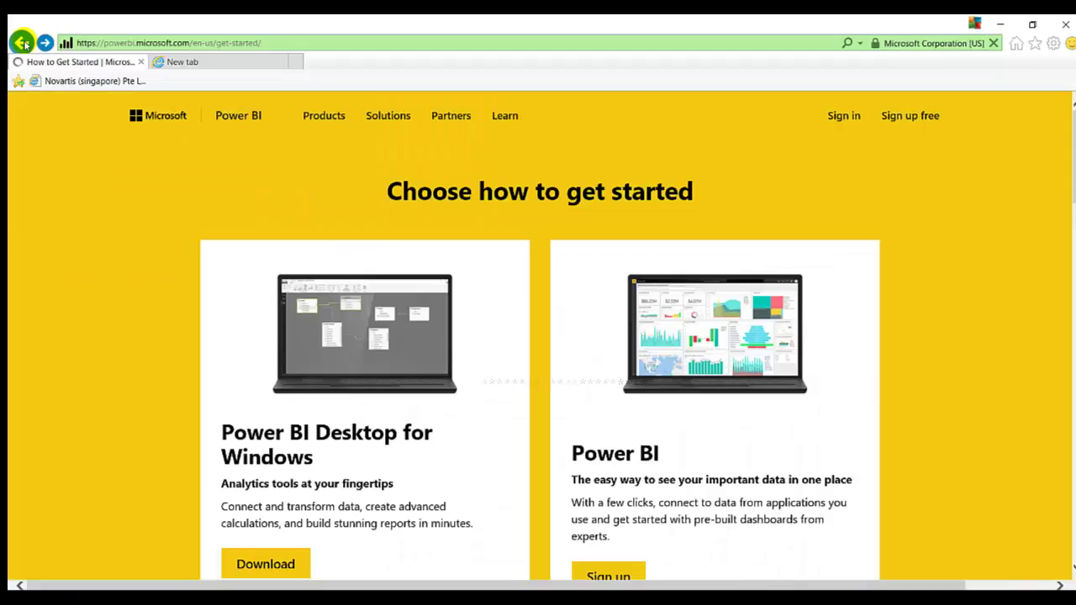
{"action": "left_click", "coordinate": [844, 119]}
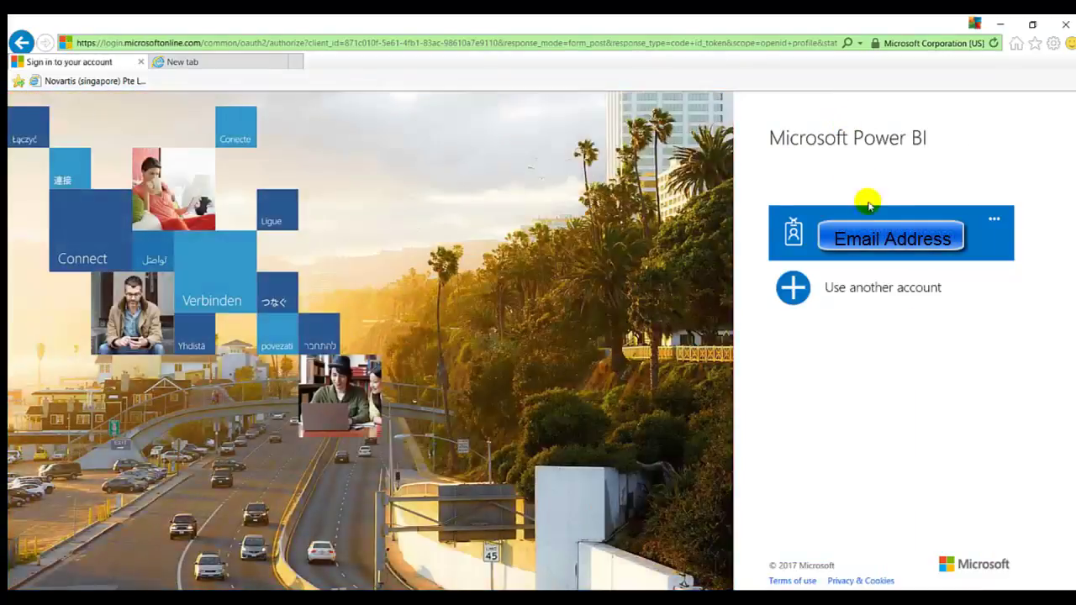
{"action": "left_click", "coordinate": [891, 233]}
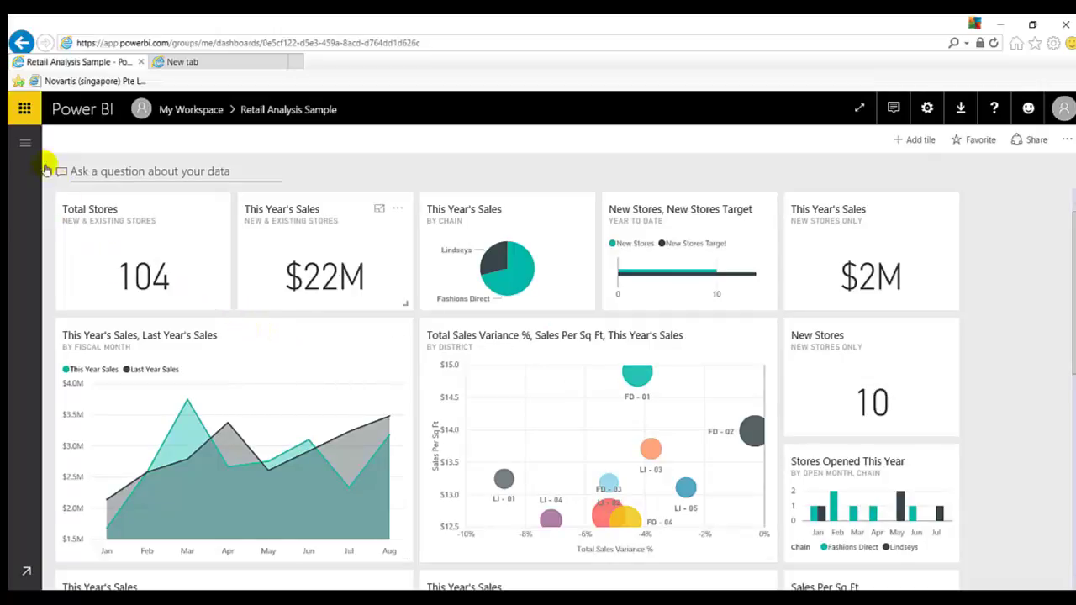
{"action": "left_click", "coordinate": [26, 145]}
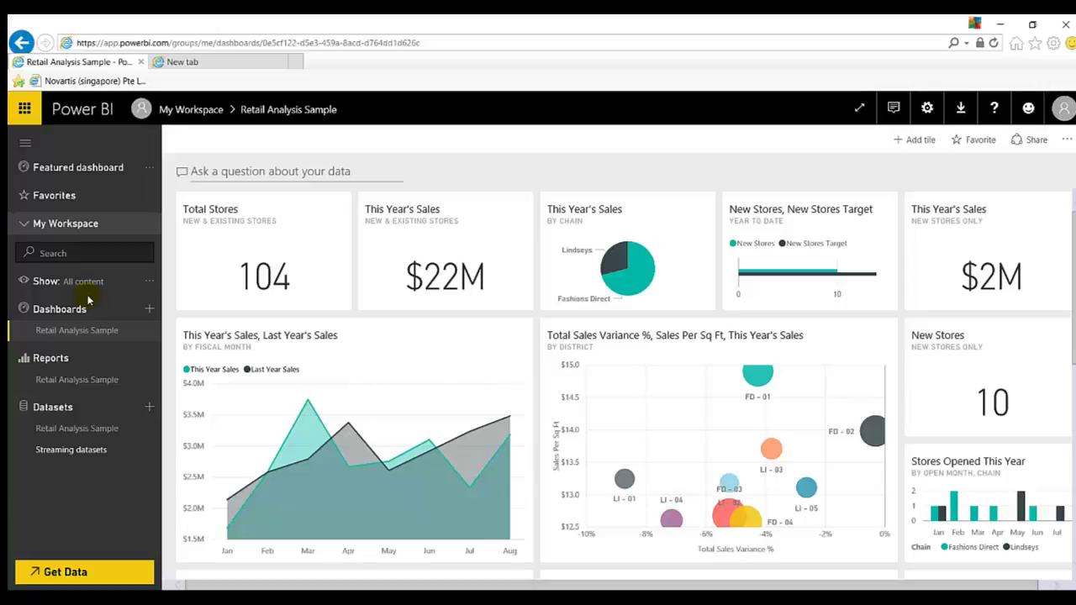
{"action": "left_click", "coordinate": [94, 62]}
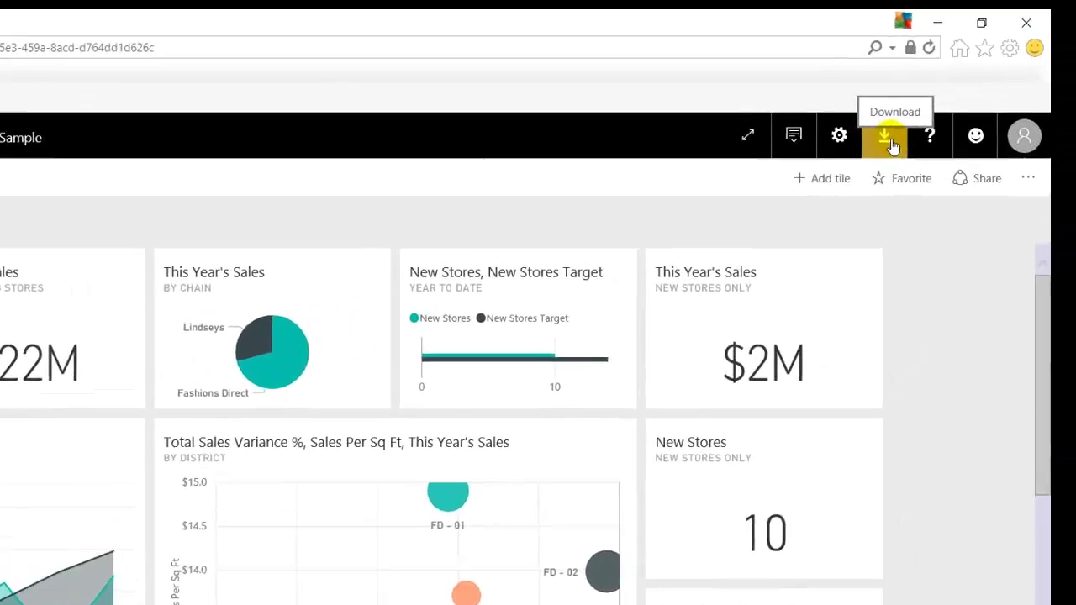
- Download the Power BI Desktop installer PBIDesktop_x64.msi and save it to the Desktop
{"action": "left_click", "coordinate": [890, 141]}
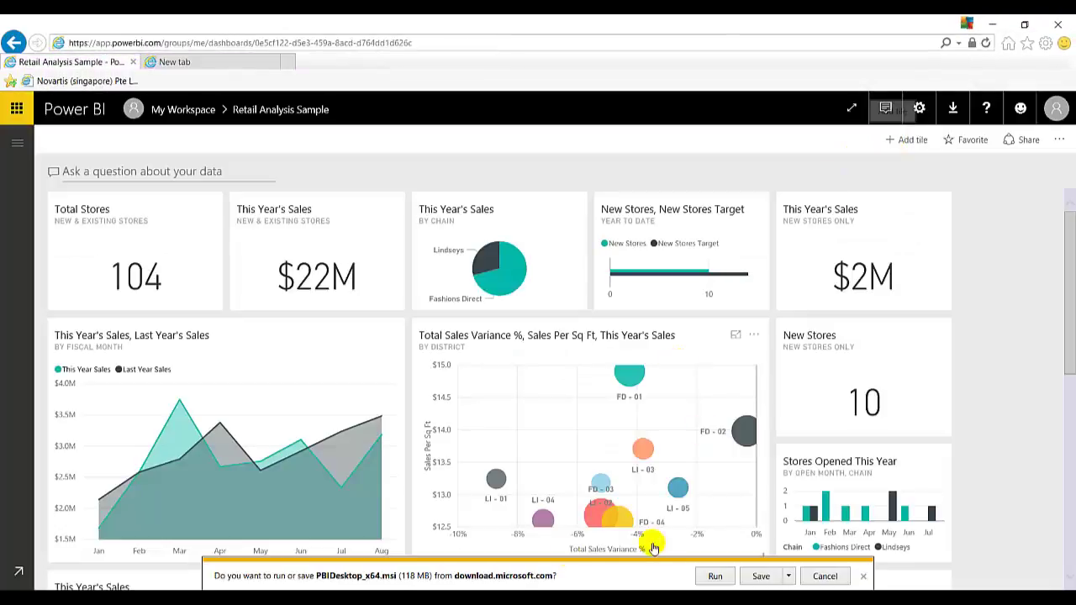
{"action": "left_click", "coordinate": [790, 576]}
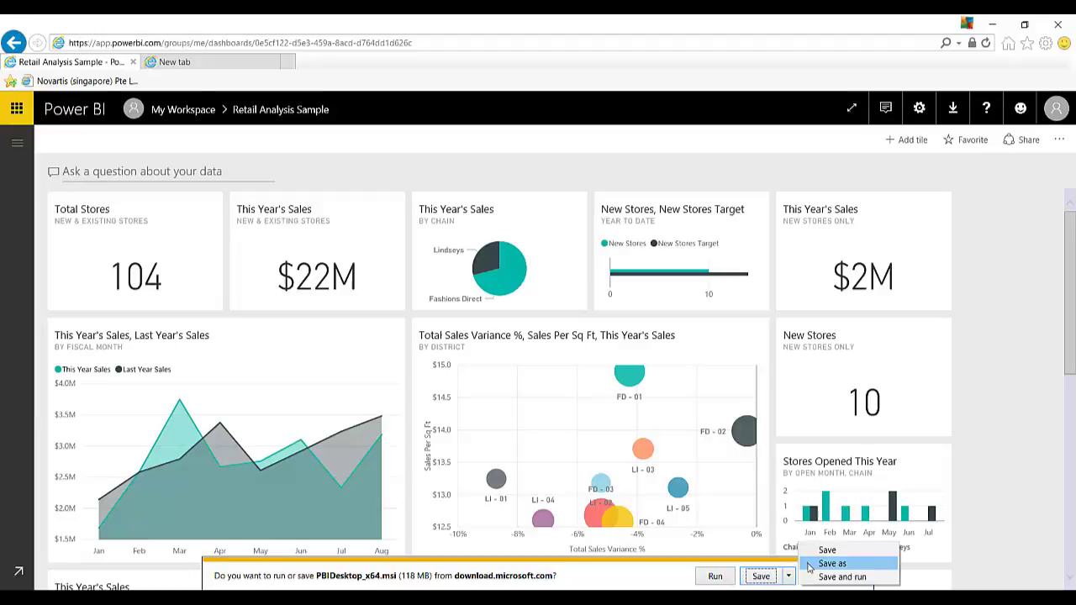
{"action": "left_click", "coordinate": [809, 565]}
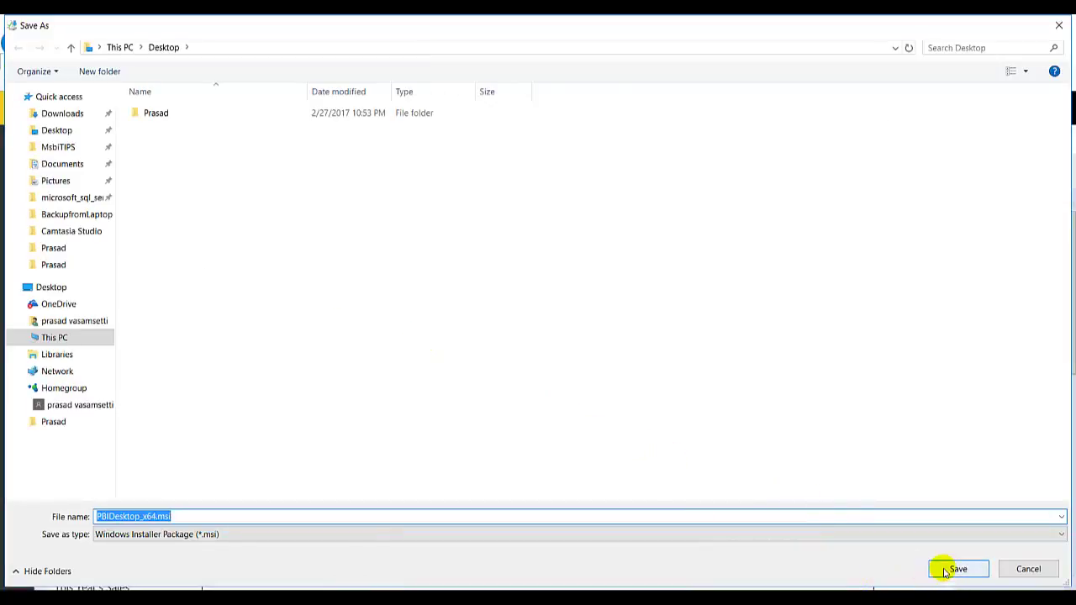
{"action": "left_click", "coordinate": [943, 571]}
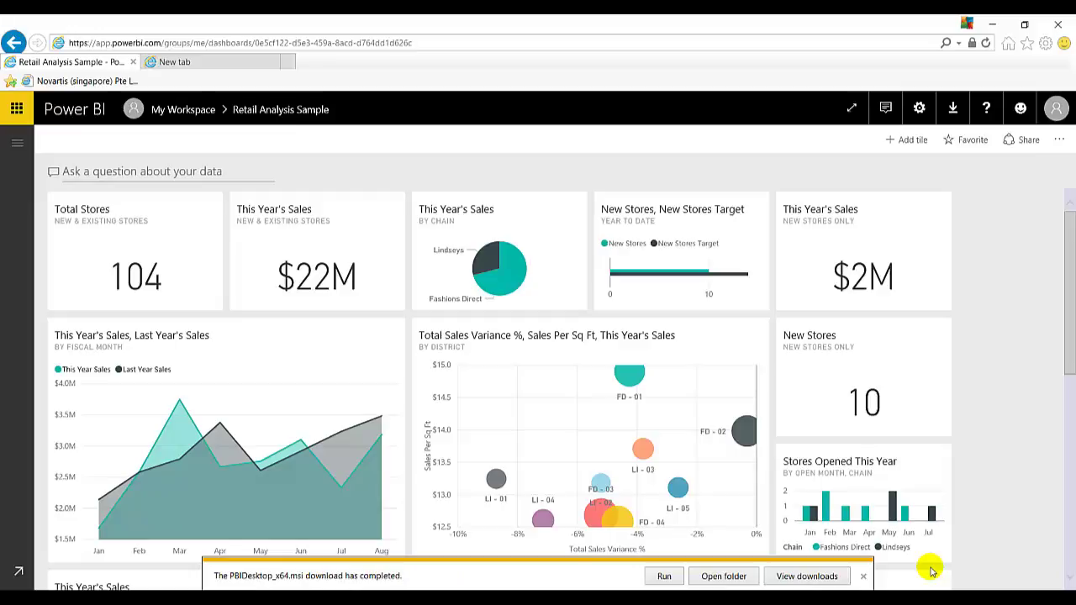
- Run PBIDesktop_x64.msi from its download folder, then minimize the Explorer window
{"action": "left_click", "coordinate": [737, 578]}
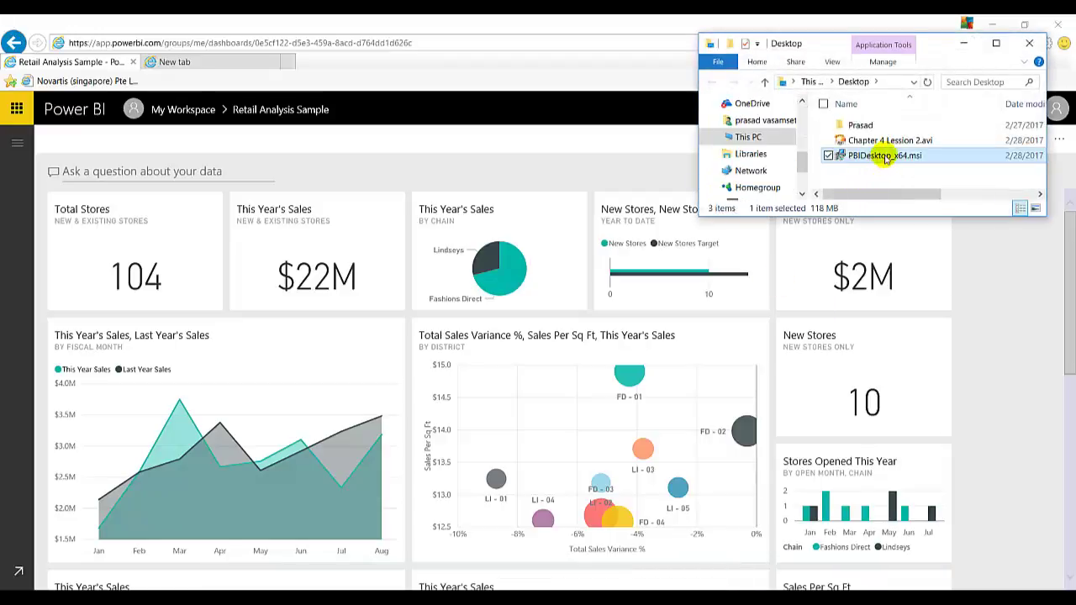
{"action": "double_click", "coordinate": [887, 157]}
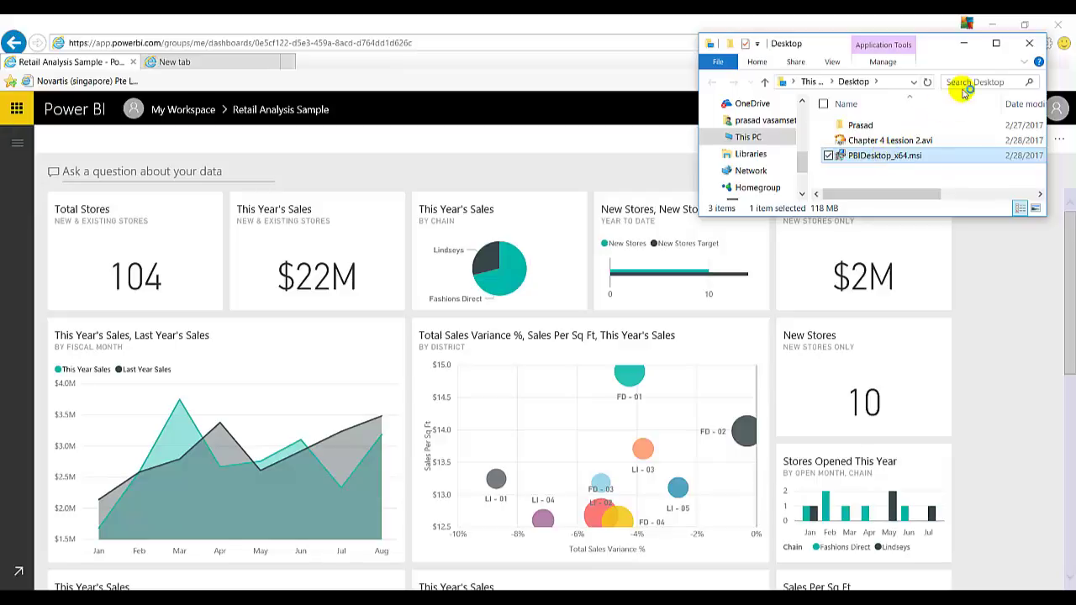
{"action": "left_click", "coordinate": [968, 44]}
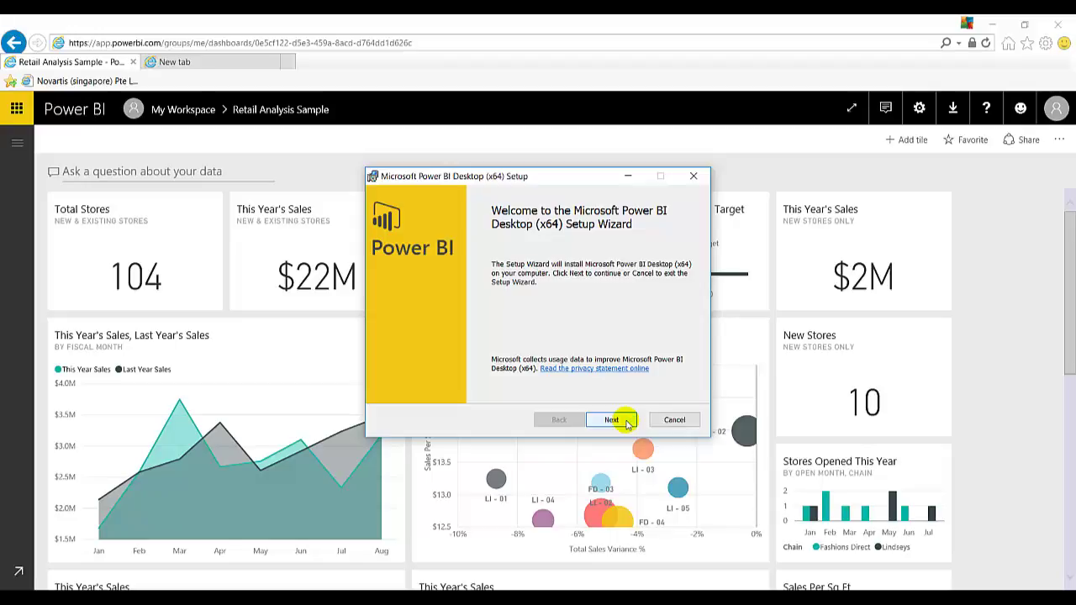
- Accept the licence terms and keep the default C:\Program Files\Microsoft Power BI Desktop\ install folder
{"action": "left_click", "coordinate": [626, 422]}
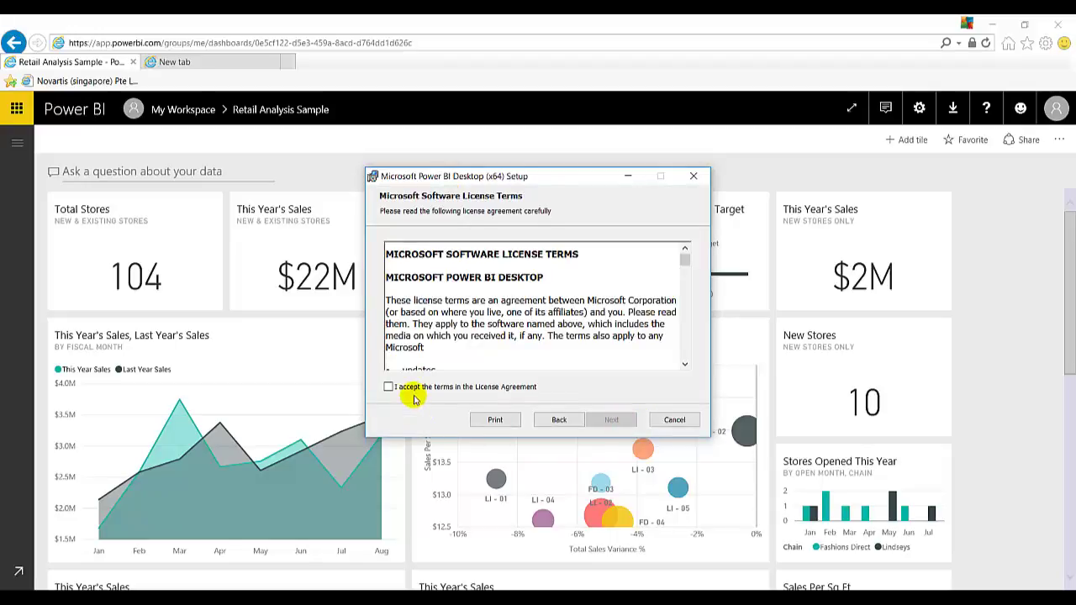
{"action": "left_click", "coordinate": [413, 396]}
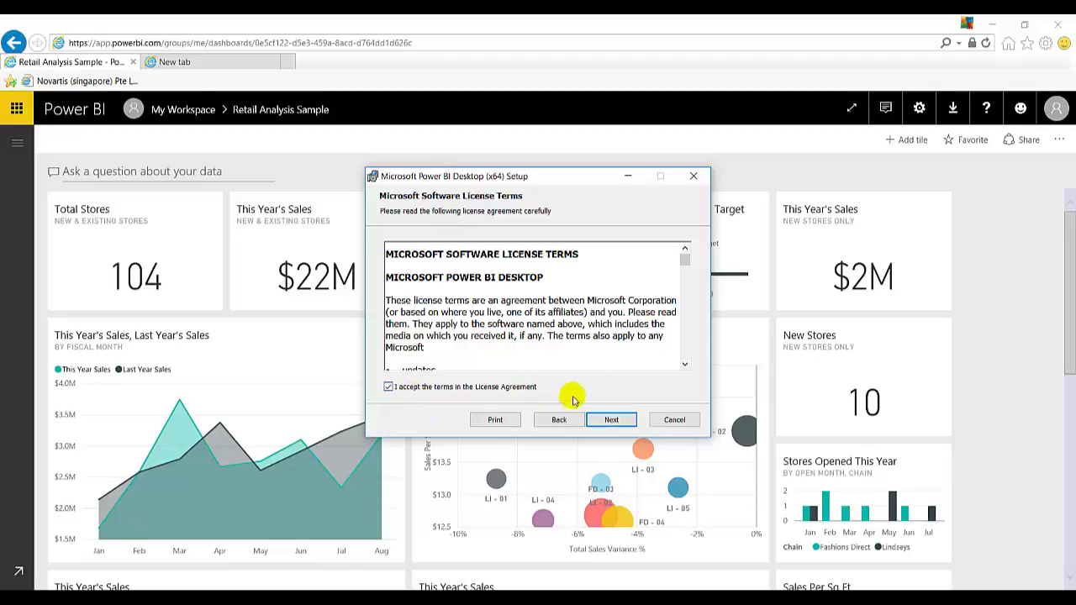
{"action": "left_click", "coordinate": [617, 420]}
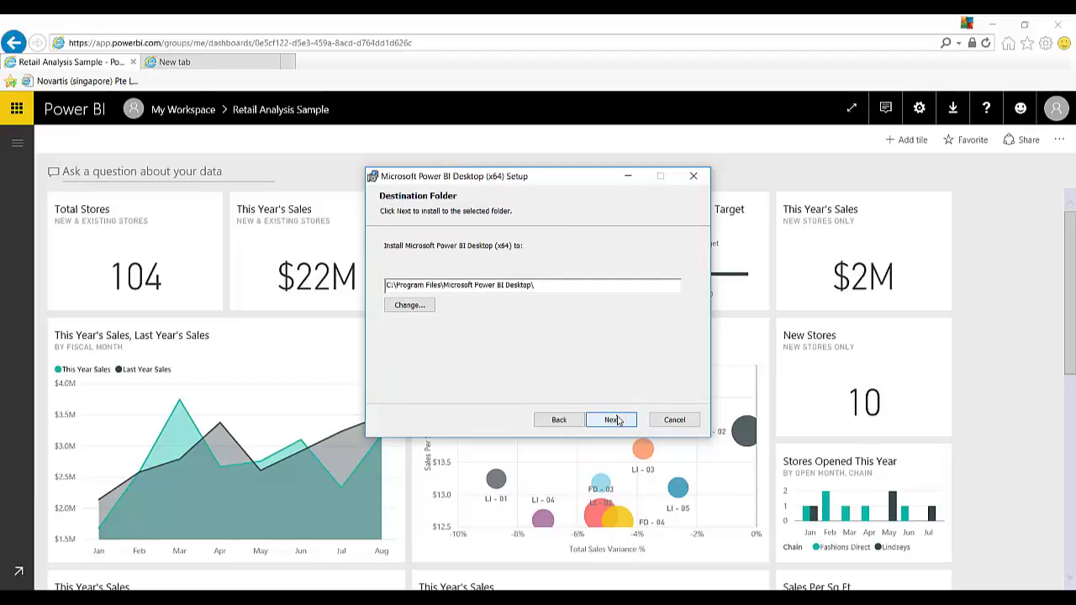
{"action": "left_click", "coordinate": [617, 419]}
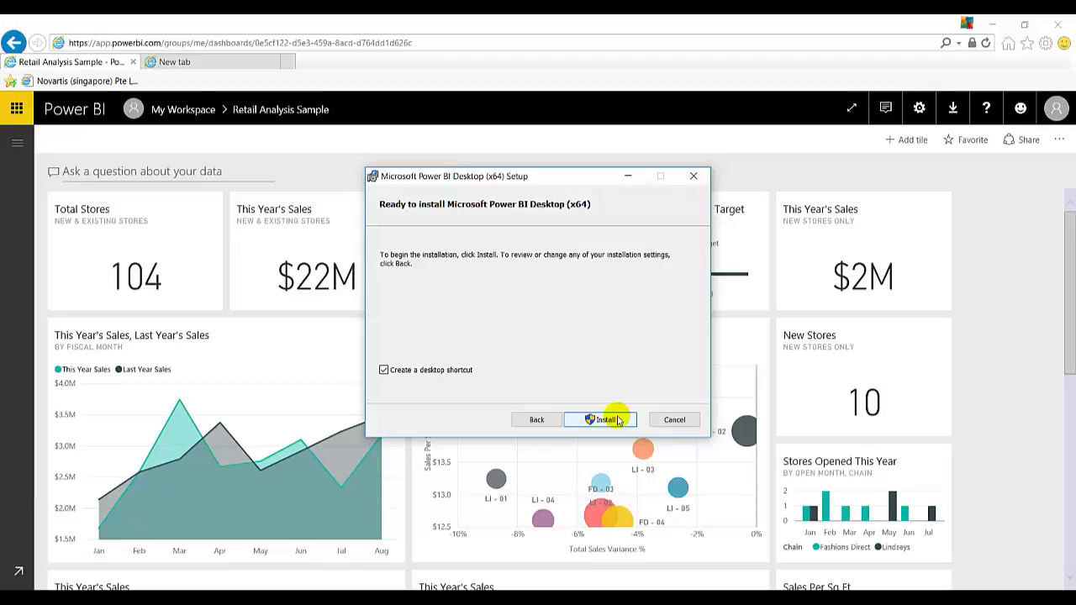
- Install Power BI Desktop and finish setup with 'Launch Microsoft Power BI Desktop' ticked
{"action": "left_click", "coordinate": [616, 419]}
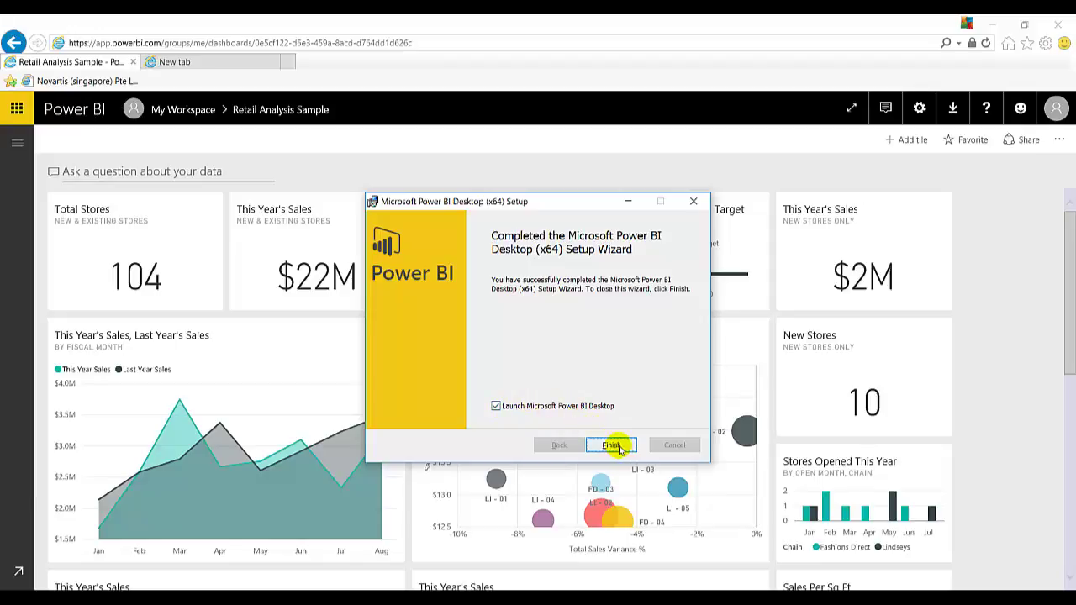
{"action": "left_click", "coordinate": [614, 445]}
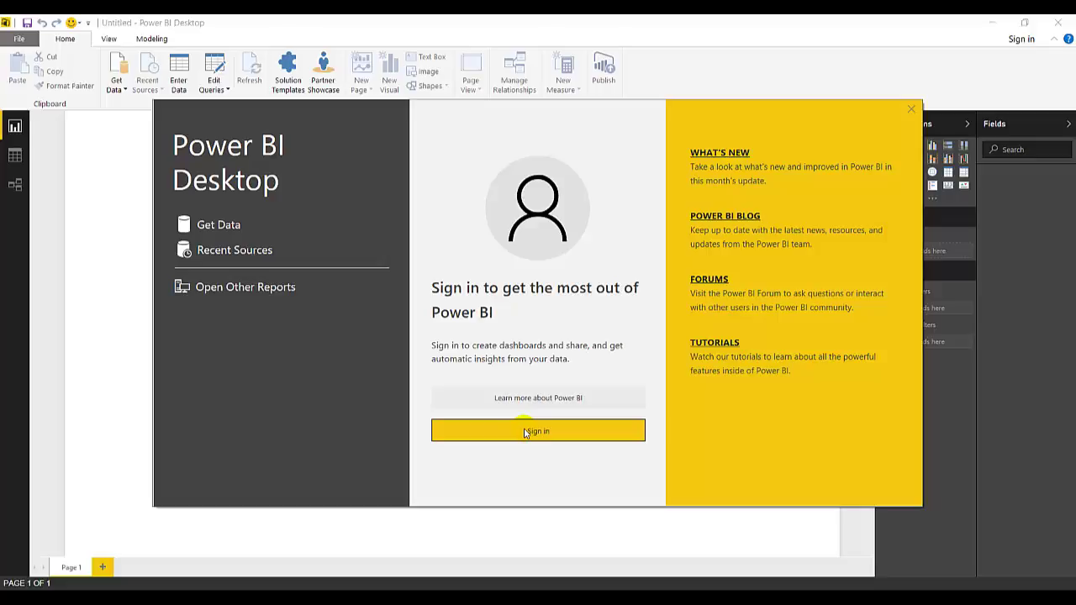
- Sign in to Power BI Desktop from the start splash with the work account
{"action": "left_click", "coordinate": [524, 432]}
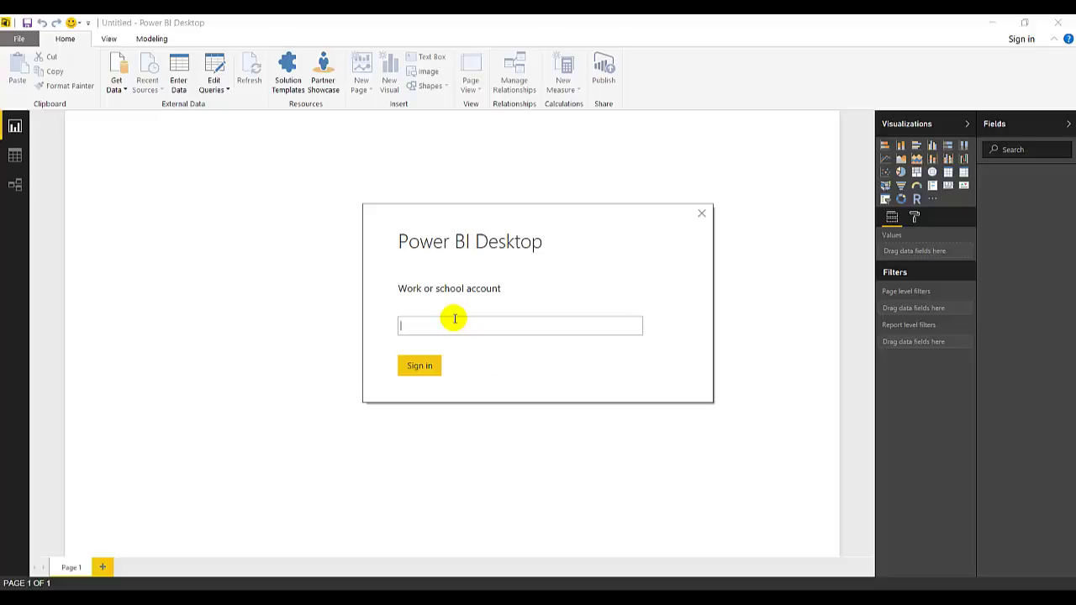
{"action": "key", "text": "Return"}
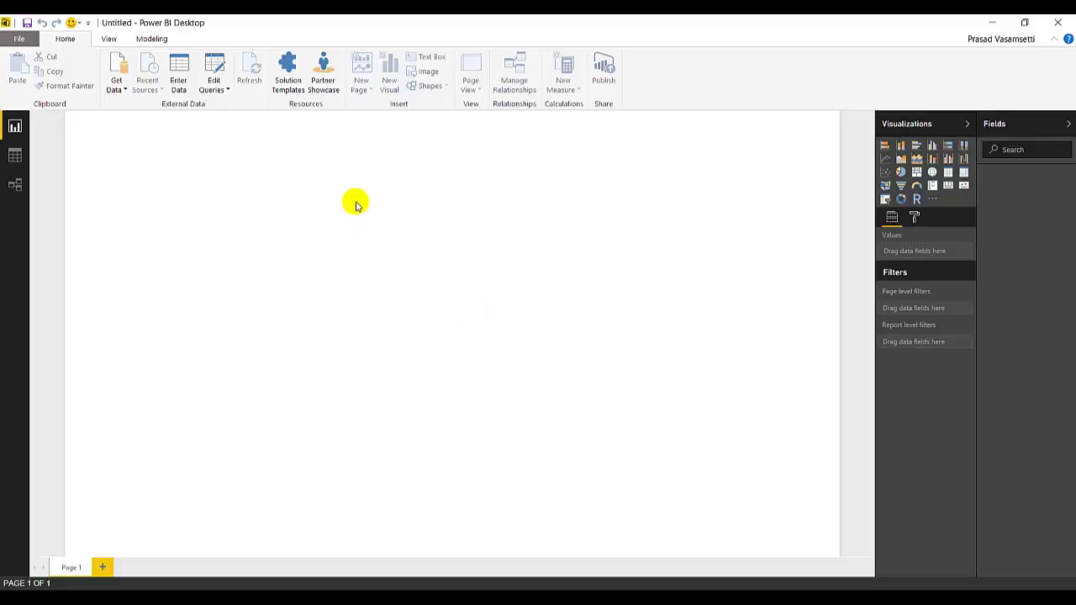
{"action": "left_click", "coordinate": [16, 158]}
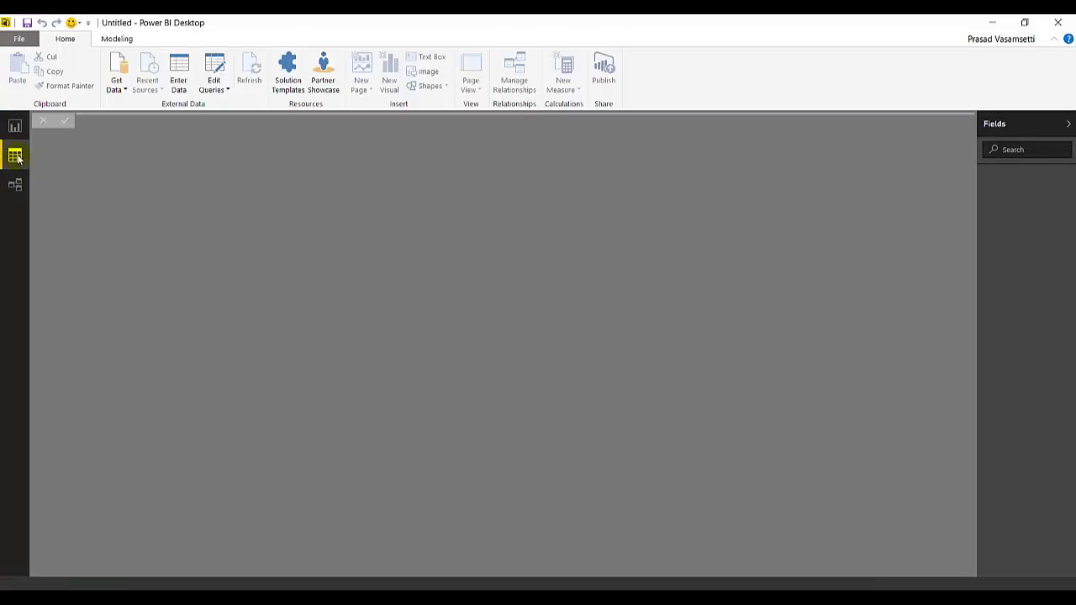
{"action": "left_click", "coordinate": [118, 39]}
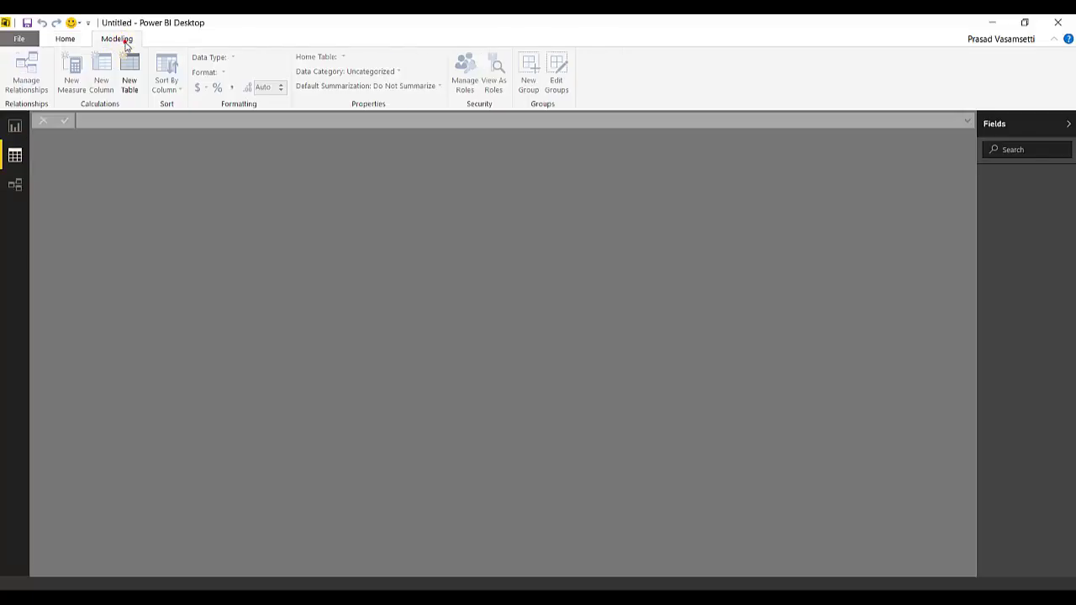
{"action": "left_click", "coordinate": [14, 126]}
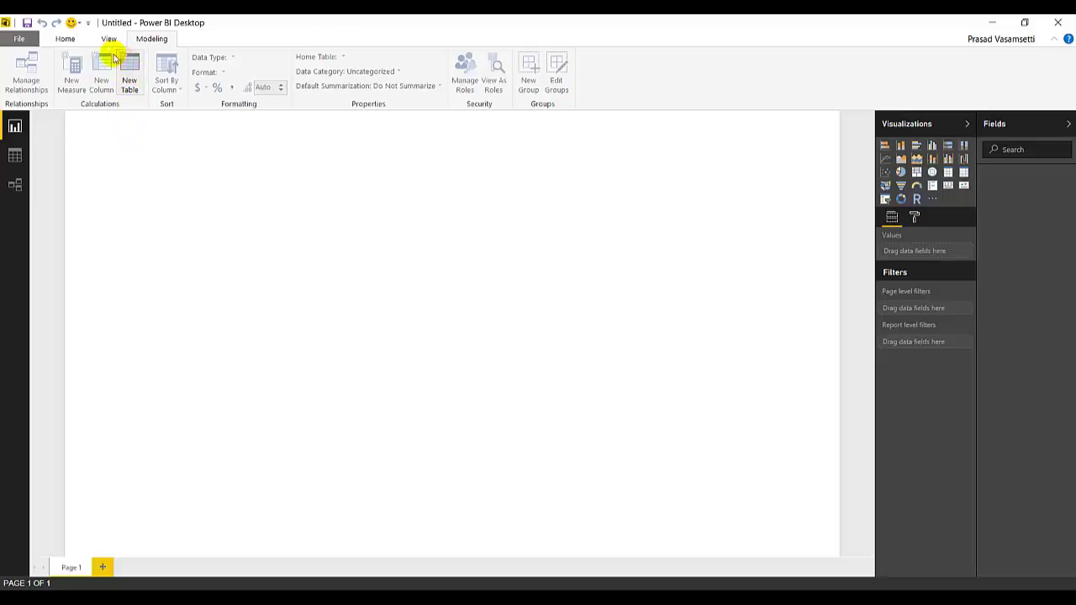
{"action": "left_click", "coordinate": [67, 40]}
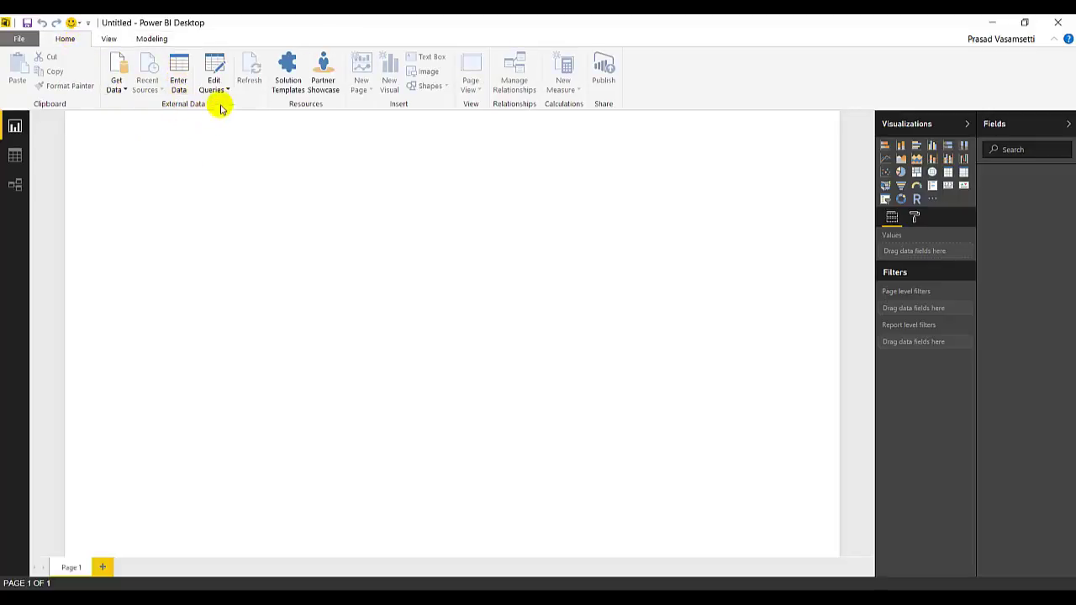
- Show the Get Data source list, then switch to the browser showing Google
{"action": "left_click", "coordinate": [117, 88]}
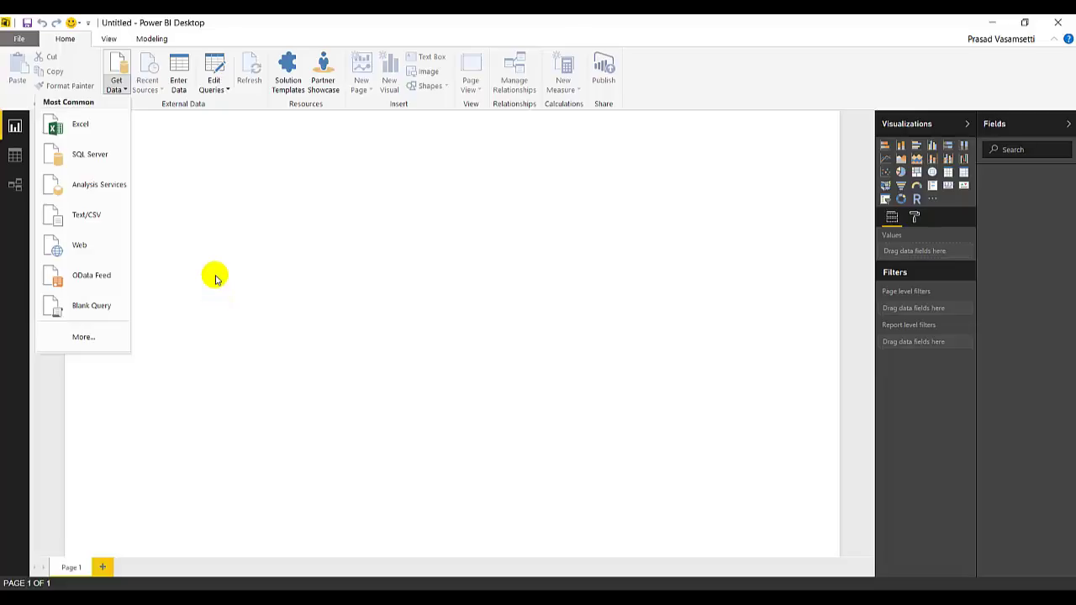
{"action": "key", "text": "alt+Tab"}
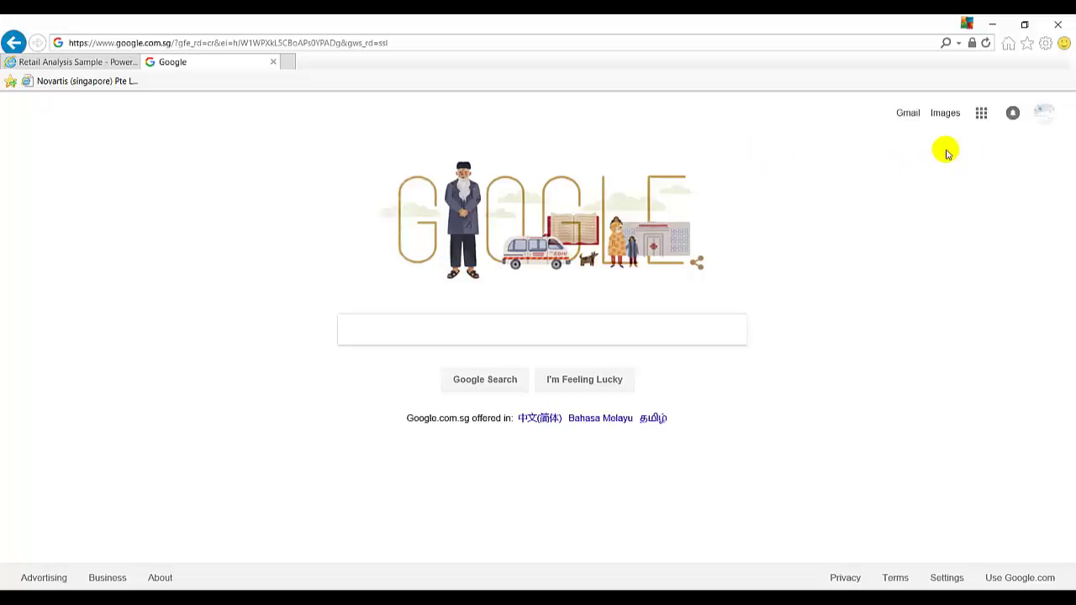
- Open Google Play from the Google apps grid and search the store for 'power bi'
{"action": "left_click", "coordinate": [981, 118]}
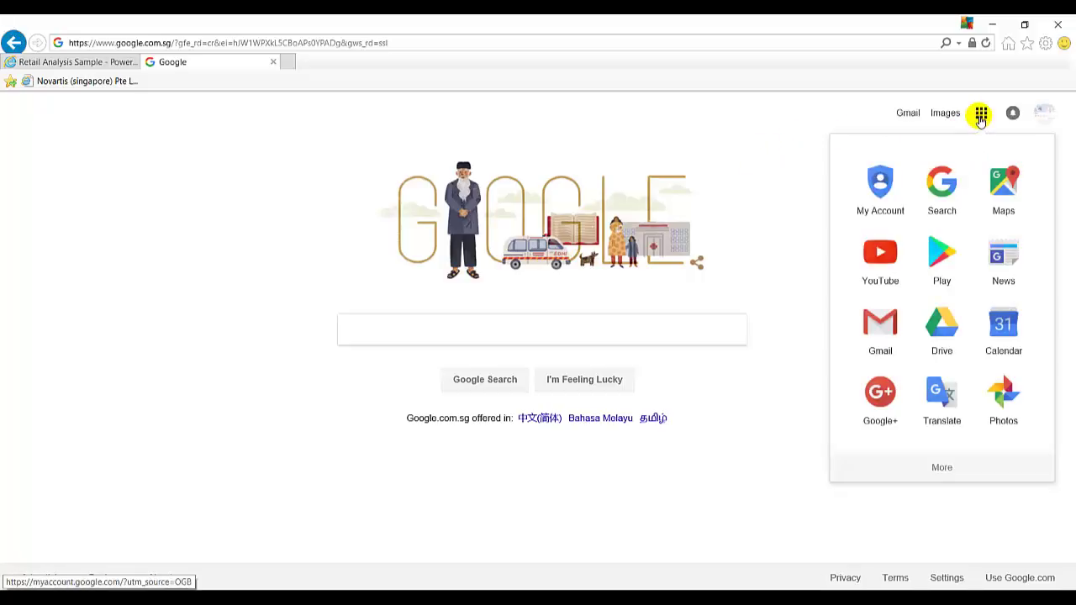
{"action": "left_click", "coordinate": [937, 252]}
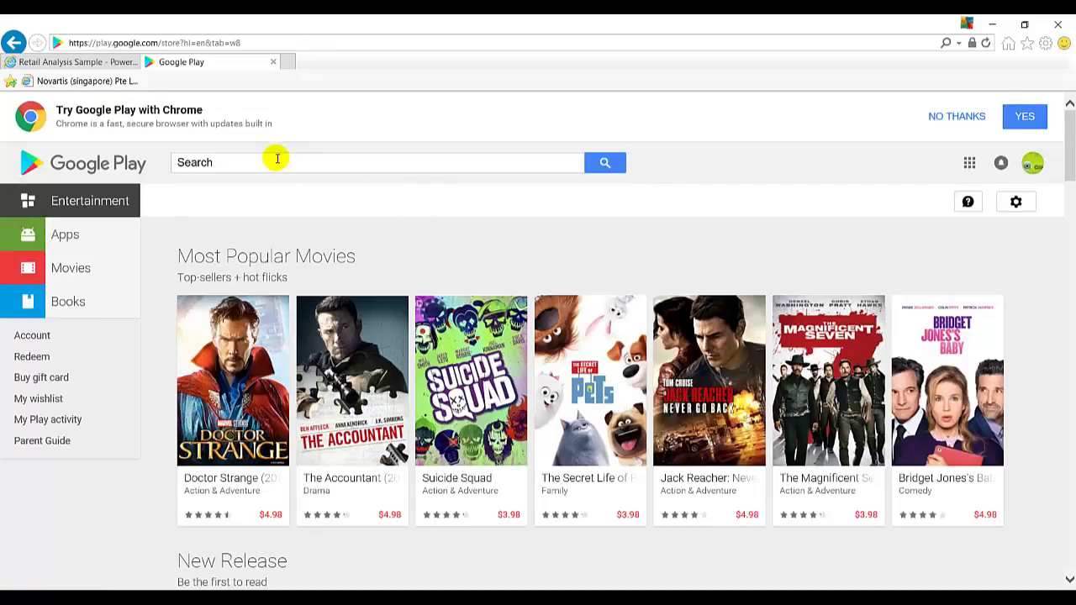
{"action": "left_click", "coordinate": [277, 158]}
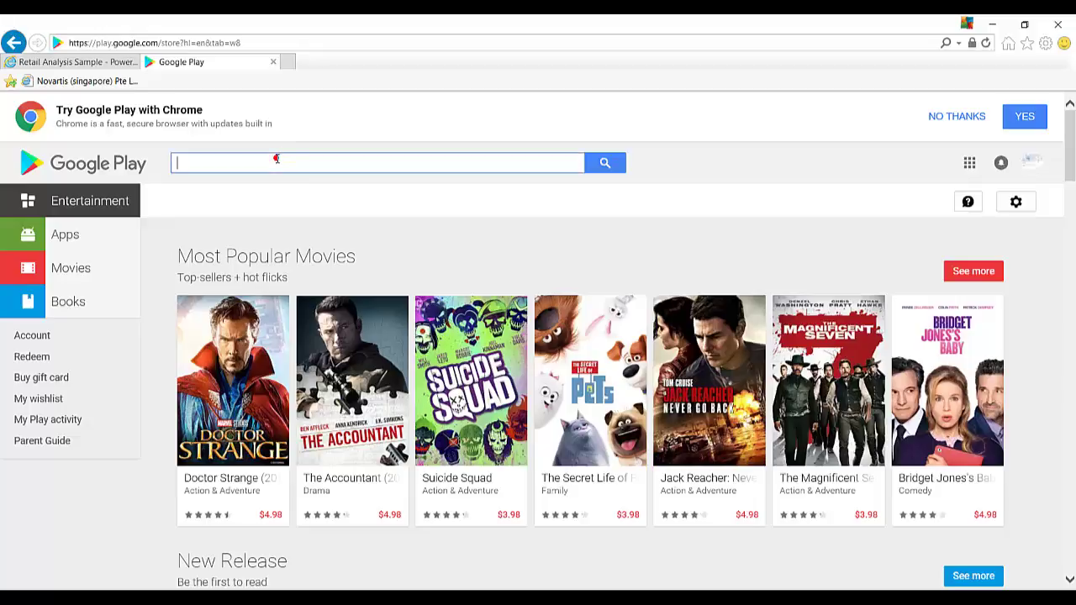
{"action": "type", "text": "p"}
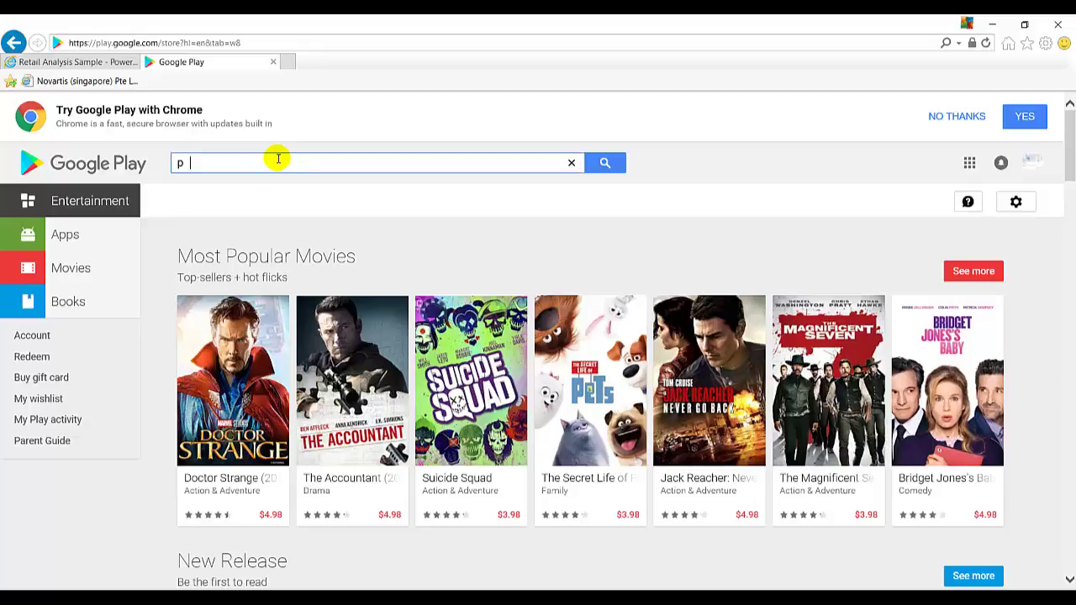
{"action": "type", "text": "ower bi"}
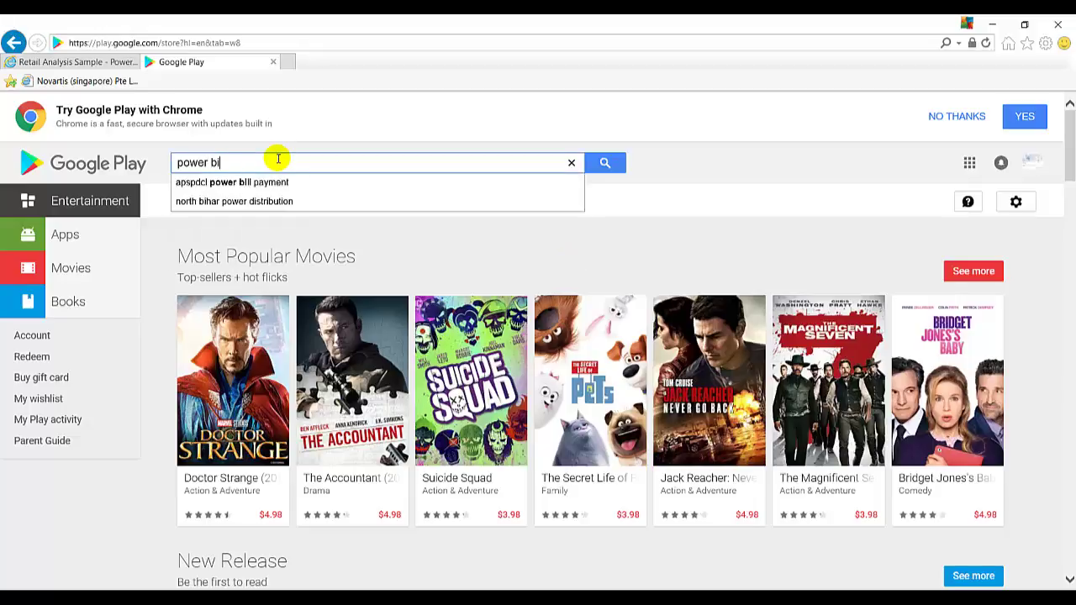
{"action": "left_click", "coordinate": [605, 164]}
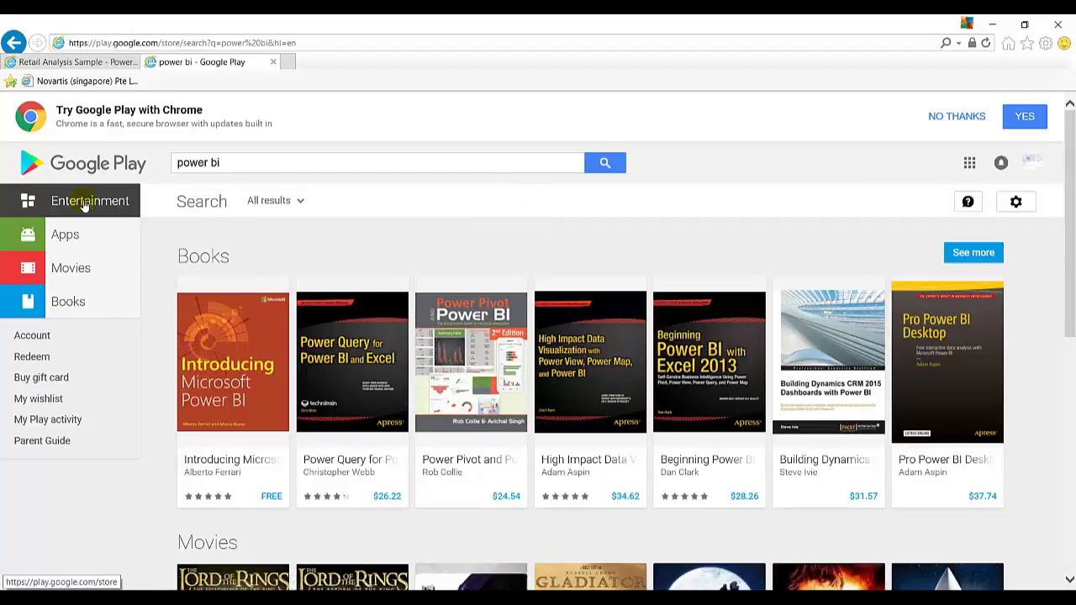
- Search Google Play apps for 'power Bi' and open the Microsoft Power BI app page
{"action": "left_click", "coordinate": [65, 238]}
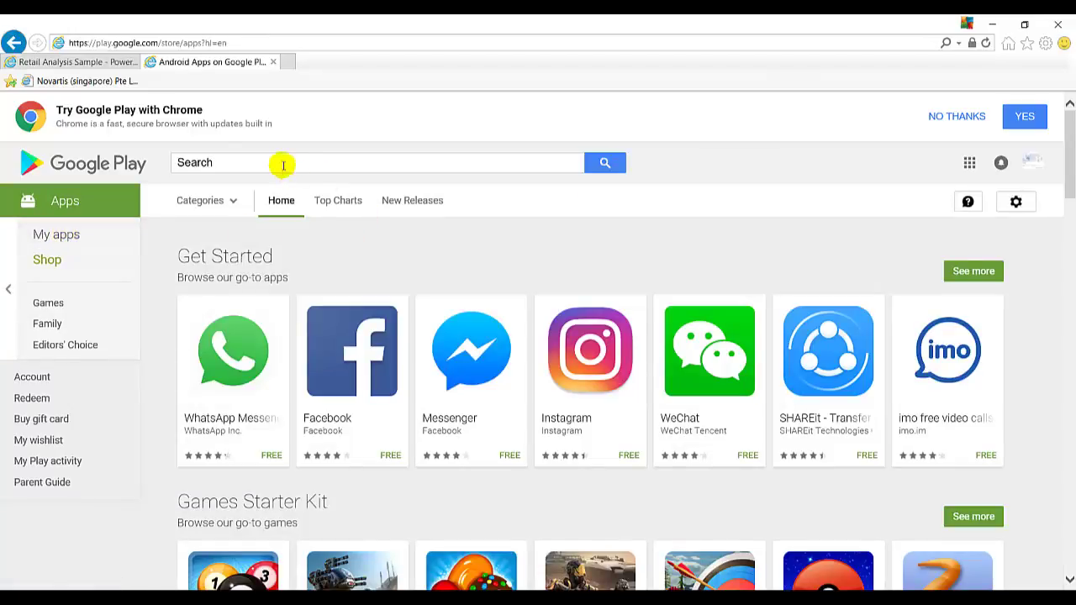
{"action": "left_click", "coordinate": [282, 161]}
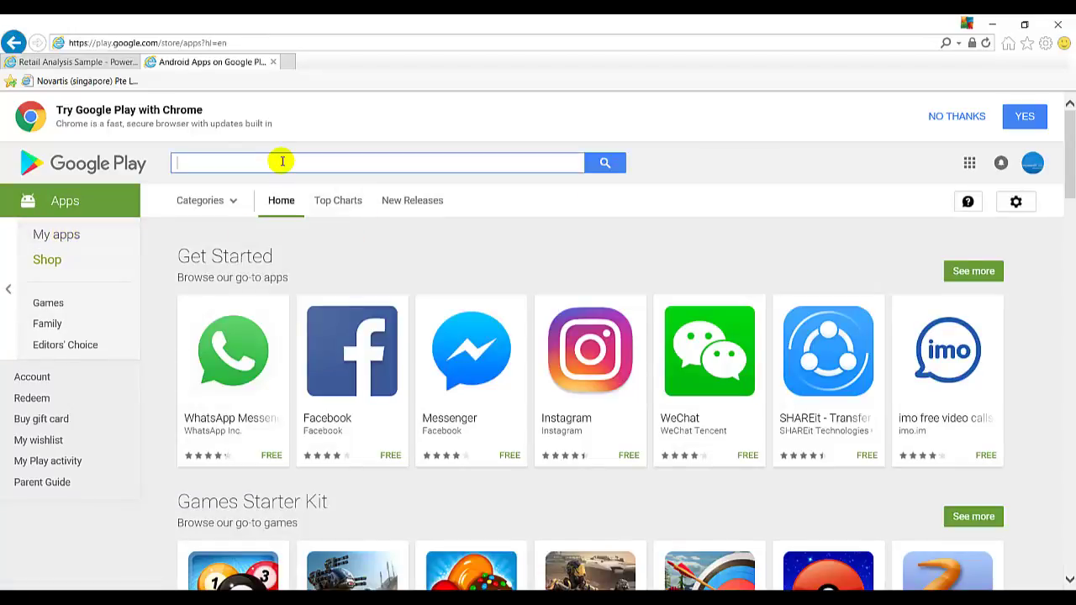
{"action": "type", "text": "pwer"}
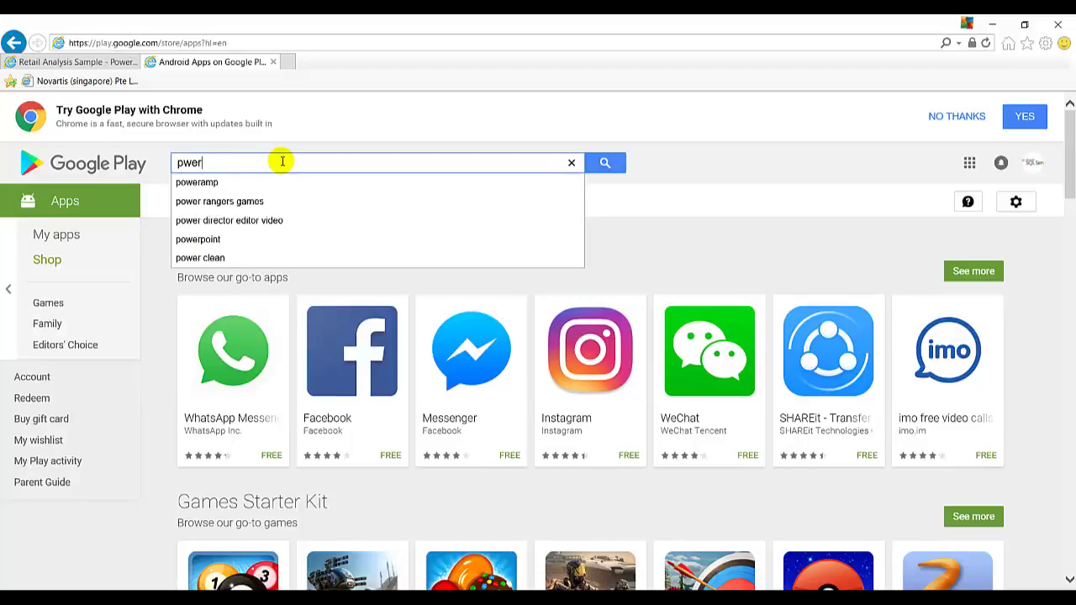
{"action": "key", "text": "BackSpace"}
{"action": "key", "text": "BackSpace"}
{"action": "key", "text": "BackSpace"}
{"action": "key", "text": "BackSpace"}
{"action": "type", "text": "pow"}
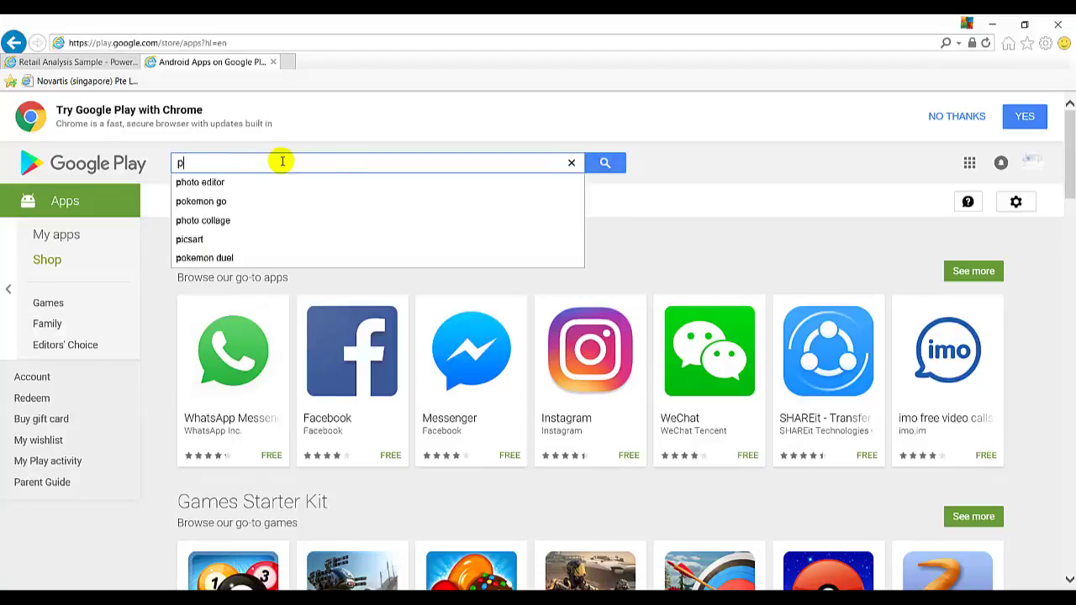
{"action": "type", "text": "er Bi"}
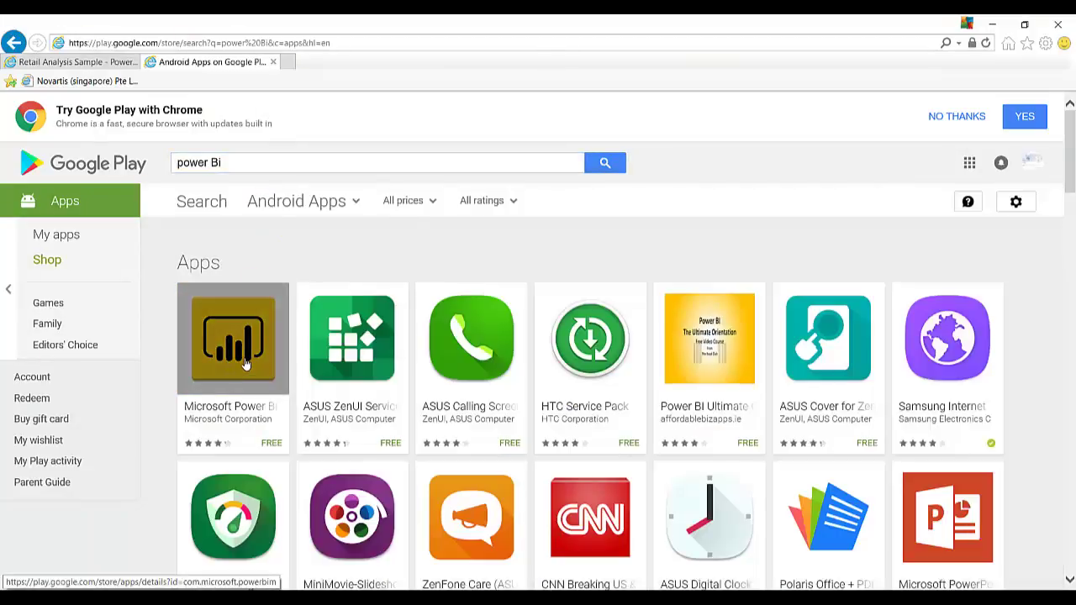
{"action": "left_click", "coordinate": [243, 362]}
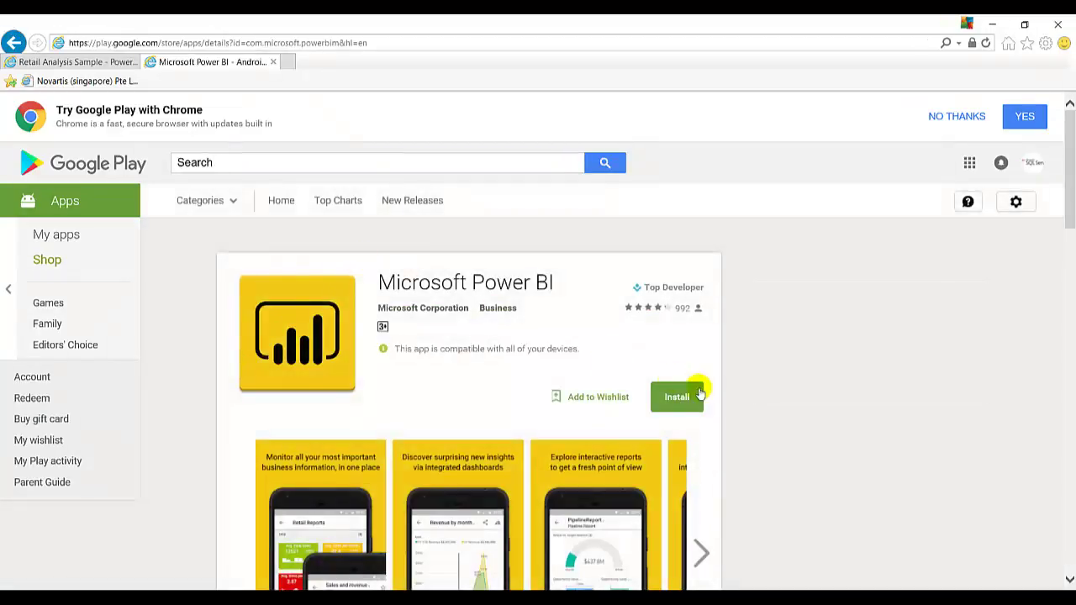
- Scroll through the app page to read its description and 4.4 review rating
{"action": "scroll", "coordinate": [617, 355], "scroll_direction": "down", "scroll_amount": 2}
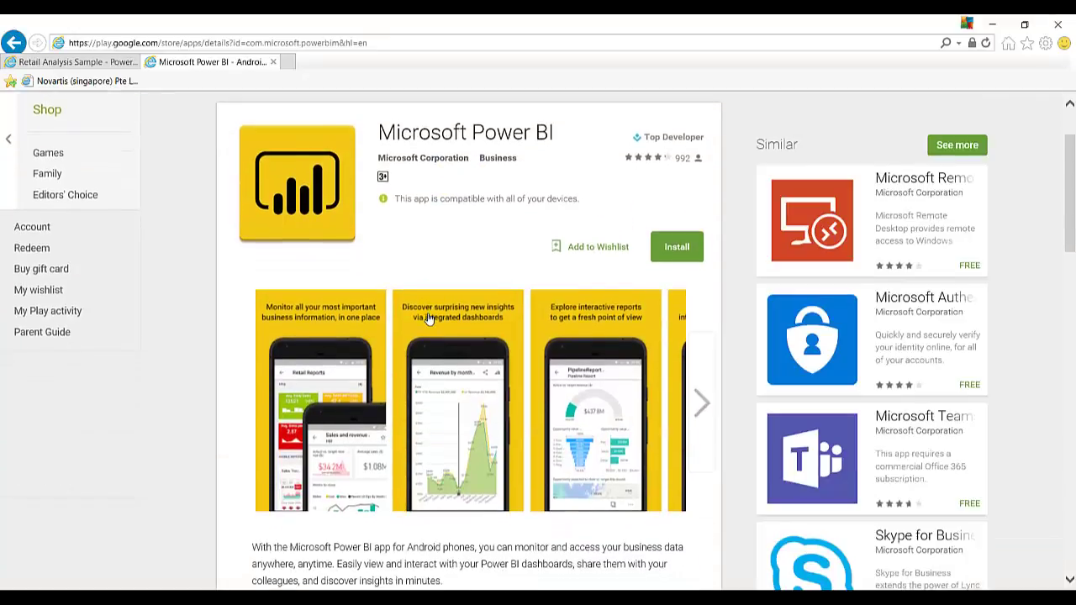
{"action": "scroll", "coordinate": [428, 314], "scroll_direction": "up", "scroll_amount": 1}
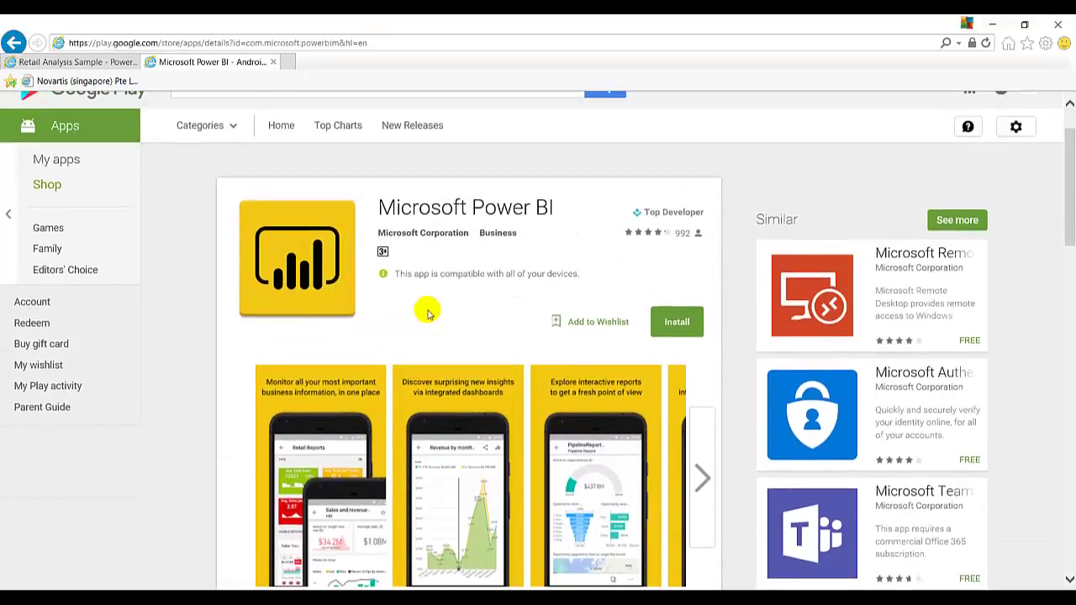
{"action": "scroll", "coordinate": [274, 292], "scroll_direction": "up", "scroll_amount": 1}
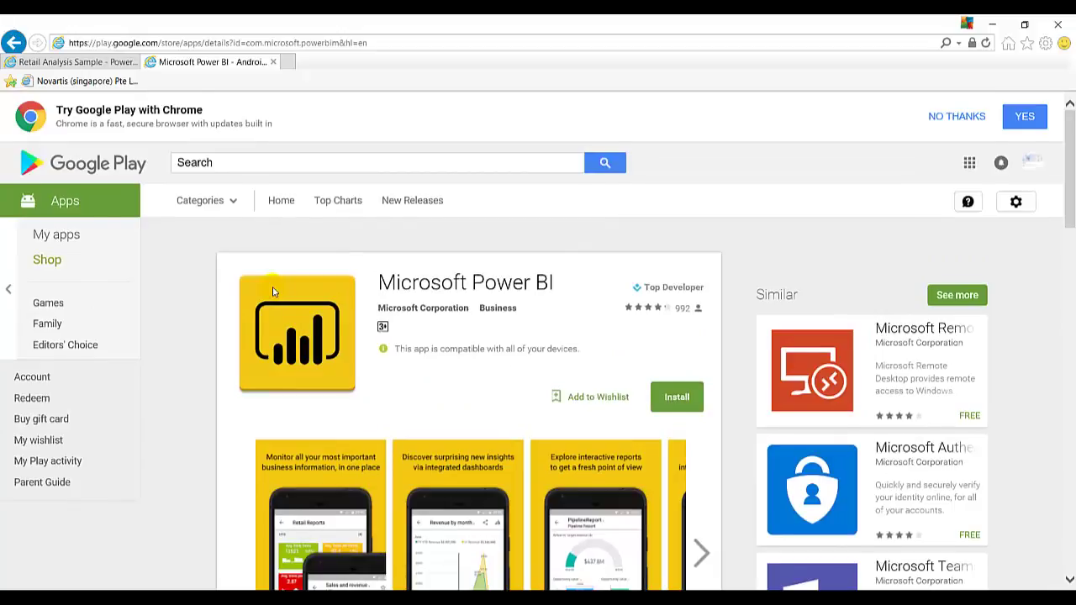
{"action": "scroll", "coordinate": [273, 292], "scroll_direction": "down", "scroll_amount": 2}
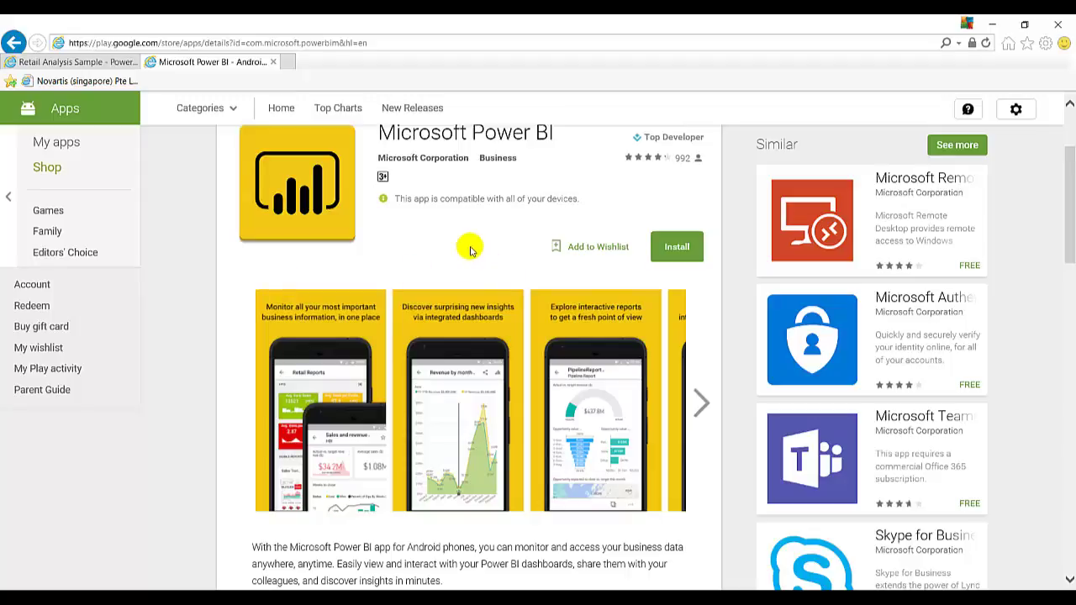
{"action": "scroll", "coordinate": [471, 251], "scroll_direction": "down", "scroll_amount": 3}
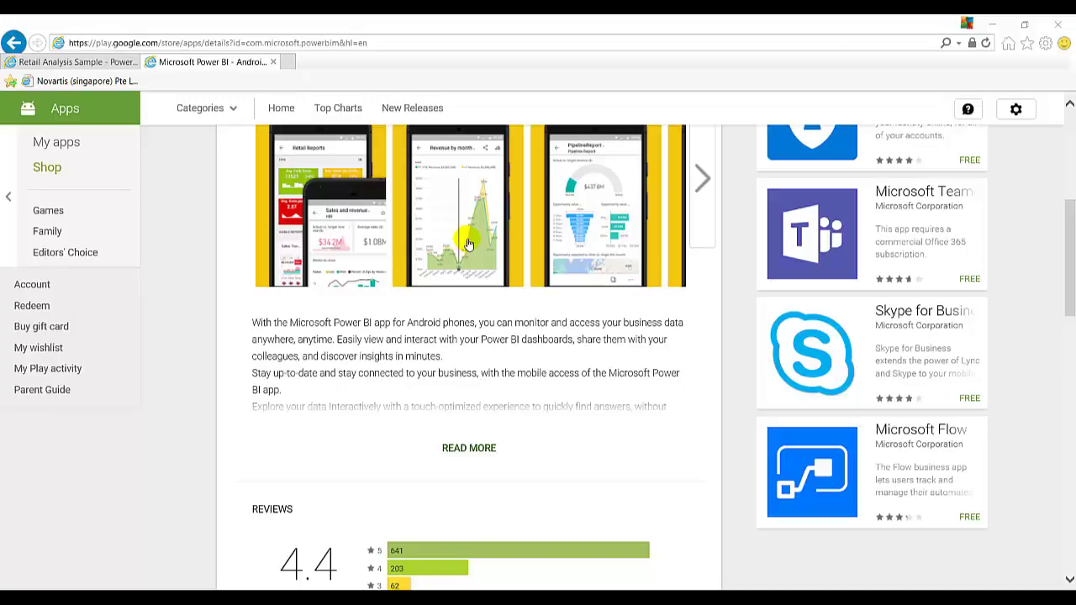
- Launch the Microsoft Store, search 'power bi' and open the free Microsoft Power BI app page
{"action": "key", "text": "super"}
{"action": "left_click", "coordinate": [105, 421]}
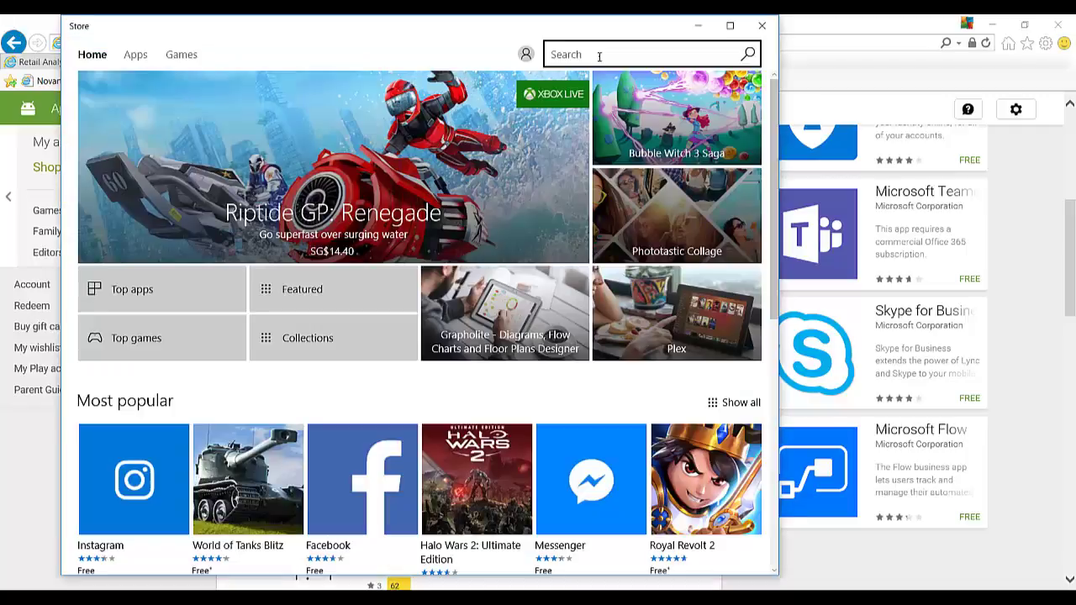
{"action": "left_click", "coordinate": [599, 55]}
{"action": "type", "text": "po"}
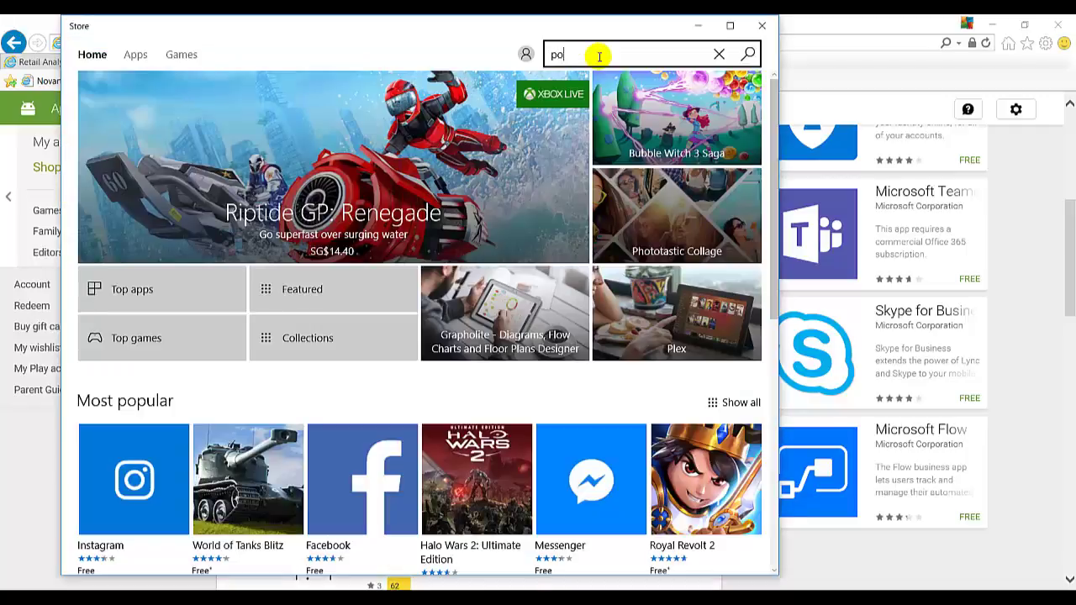
{"action": "type", "text": "wer bi"}
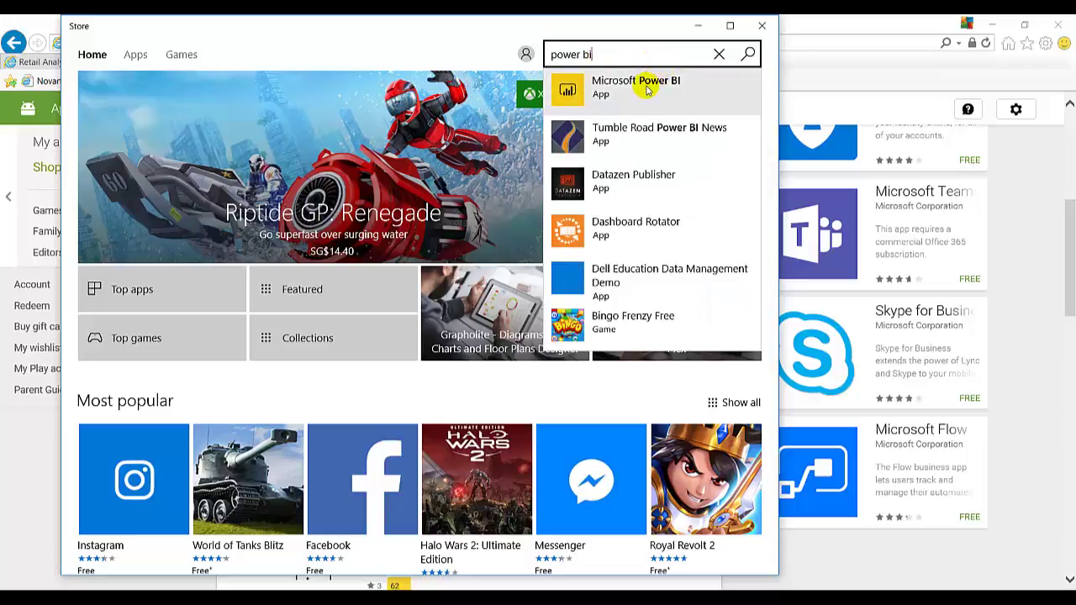
{"action": "left_click", "coordinate": [647, 89]}
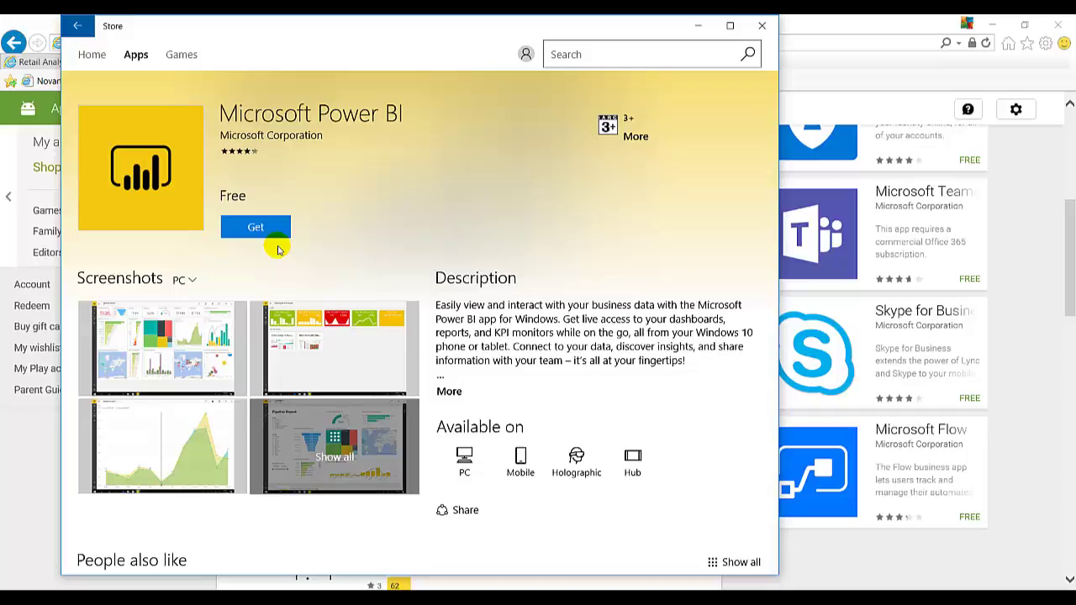
- Minimize the Microsoft Store window to bring Google Play's Power BI page back in front
{"action": "left_click", "coordinate": [697, 25]}
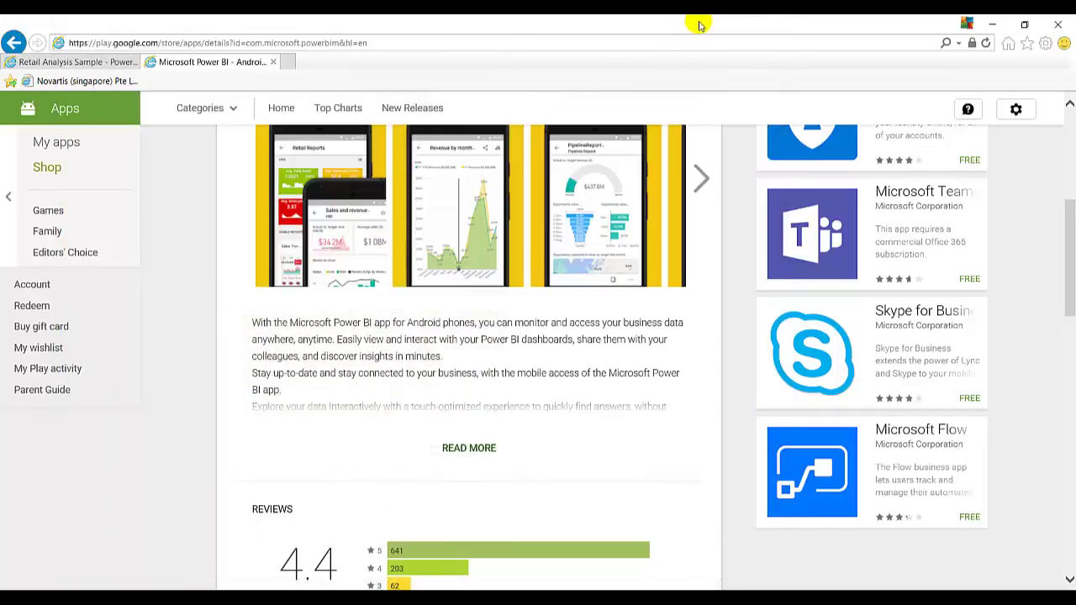